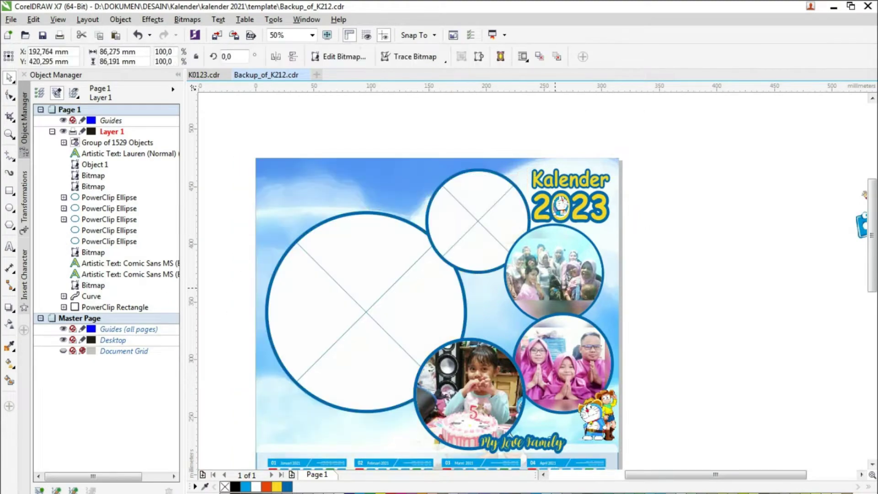
Step: Delete the three remaining photos from the circular frames in the calendar's photo area
{"action": "left_click", "coordinate": [563, 363]}
{"action": "left_click", "coordinate": [566, 429]}
{"action": "key", "text": "Delete"}
{"action": "left_click", "coordinate": [470, 393]}
{"action": "key", "text": "Delete"}
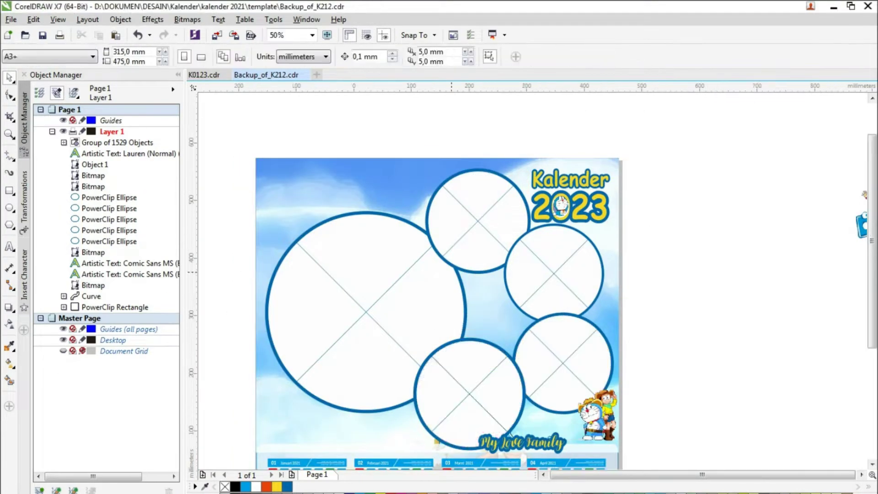
Step: Delete the grouped 2021 calendar grid from the lower half of the page
{"action": "key", "text": "F4"}
{"action": "scroll", "coordinate": [458, 403], "scroll_direction": "up", "scroll_amount": 2}
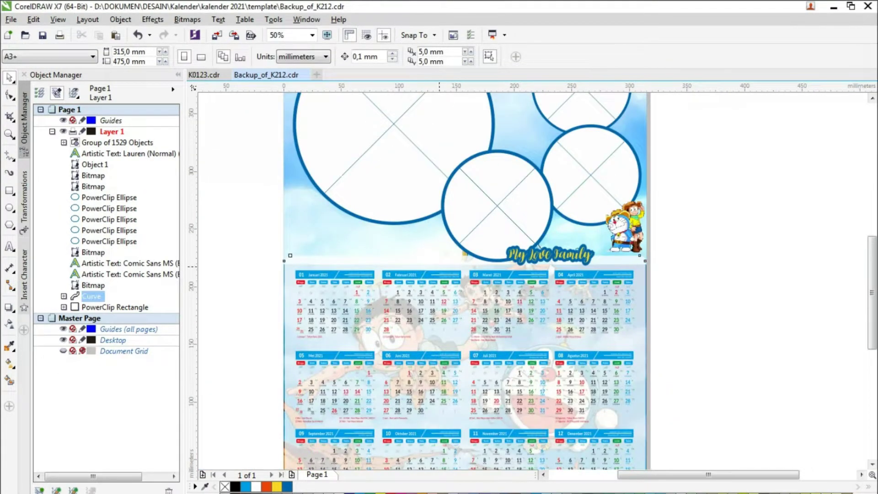
{"action": "left_click", "coordinate": [473, 274]}
{"action": "scroll", "coordinate": [473, 264], "scroll_direction": "down", "scroll_amount": 1}
{"action": "key", "text": "Delete"}
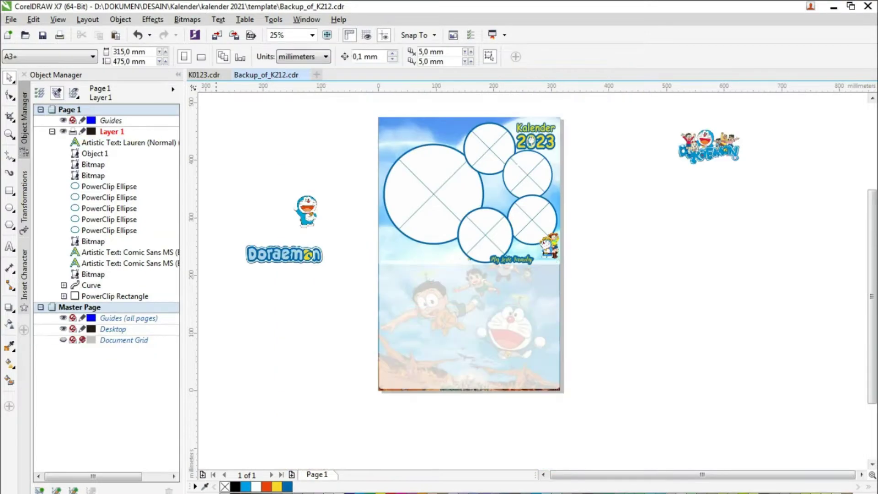
Step: Copy the 2023 calendar grid from K0123.cdr and paste it into Backup_of_K212.cdr
{"action": "left_click", "coordinate": [204, 75]}
{"action": "left_click", "coordinate": [577, 312]}
{"action": "key", "text": "ctrl+c"}
{"action": "key", "text": "ctrl+Tab"}
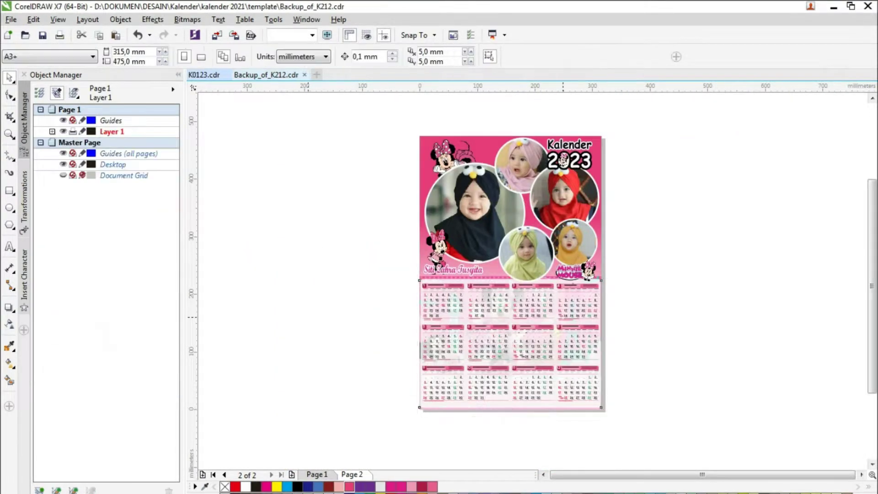
{"action": "key", "text": "ctrl+v"}
{"action": "key", "text": "Escape"}
Step: Fill the April 2023 header bar inside the calendar's PowerClip with bright blue and repeat the fill on the Maret bar
{"action": "scroll", "coordinate": [543, 266], "scroll_direction": "up", "scroll_amount": 4}
{"action": "left_click", "coordinate": [502, 290]}
{"action": "left_click", "coordinate": [492, 296], "text": "ctrl"}
{"action": "left_click", "coordinate": [502, 295]}
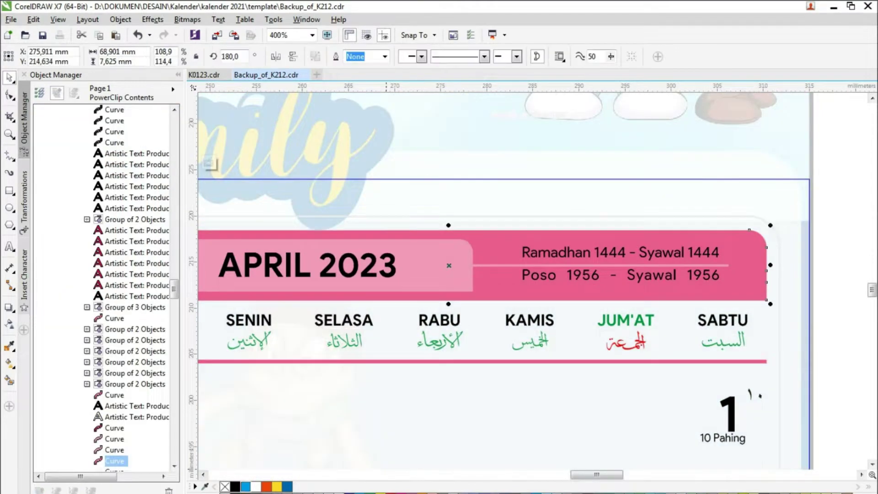
{"action": "left_click", "coordinate": [246, 486]}
{"action": "scroll", "coordinate": [662, 284], "scroll_direction": "down", "scroll_amount": 2}
{"action": "left_click", "coordinate": [501, 283]}
{"action": "key", "text": "ctrl+r"}
Step: Apply the same bright blue fill to the Februari and Januari header bars
{"action": "left_click", "coordinate": [321, 283]}
{"action": "key", "text": "ctrl+r"}
{"action": "scroll", "coordinate": [321, 283], "scroll_direction": "down", "scroll_amount": 1}
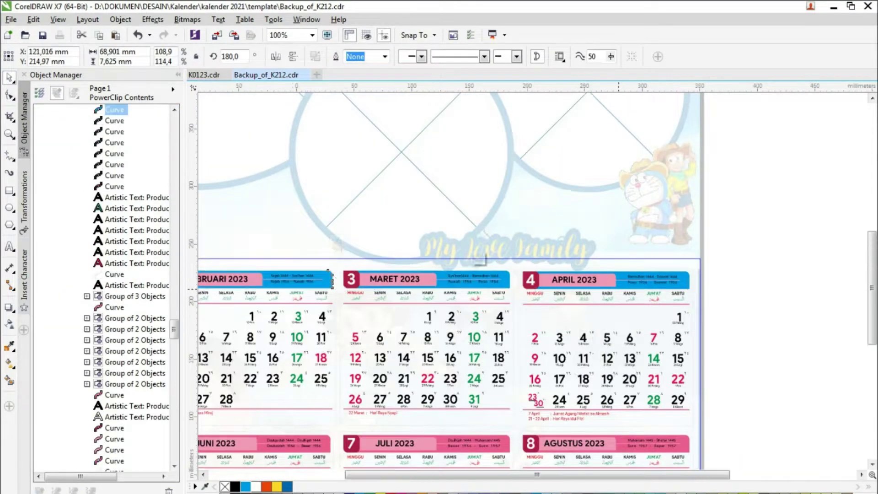
{"action": "scroll", "coordinate": [368, 284], "scroll_direction": "up", "scroll_amount": 2}
{"action": "left_click", "coordinate": [422, 283]}
{"action": "key", "text": "ctrl+r"}
Step: Repeat the bright blue fill on the second-row header bars: Agustus, Juli, Juni and Mei
{"action": "scroll", "coordinate": [339, 271], "scroll_direction": "down", "scroll_amount": 1}
{"action": "scroll", "coordinate": [804, 447], "scroll_direction": "up", "scroll_amount": 1}
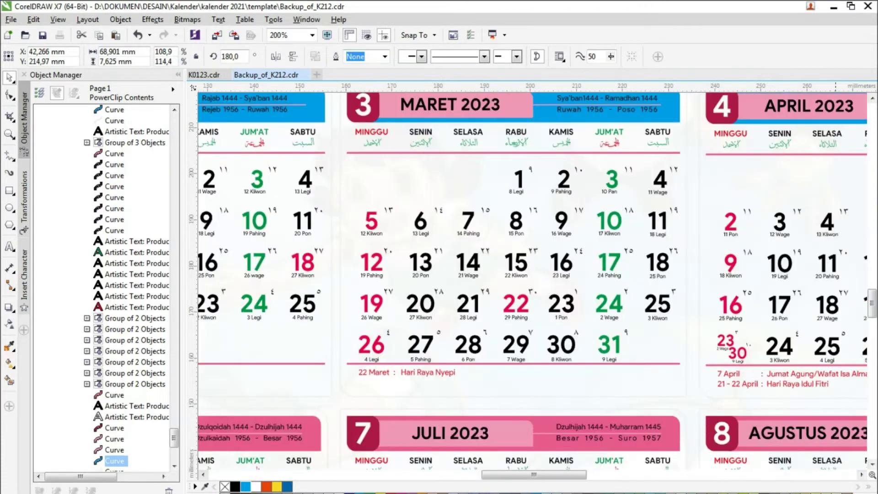
{"action": "left_click", "coordinate": [751, 416]}
{"action": "key", "text": "ctrl+r"}
{"action": "left_click", "coordinate": [315, 424]}
{"action": "key", "text": "ctrl+r"}
{"action": "scroll", "coordinate": [411, 299], "scroll_direction": "down", "scroll_amount": 2}
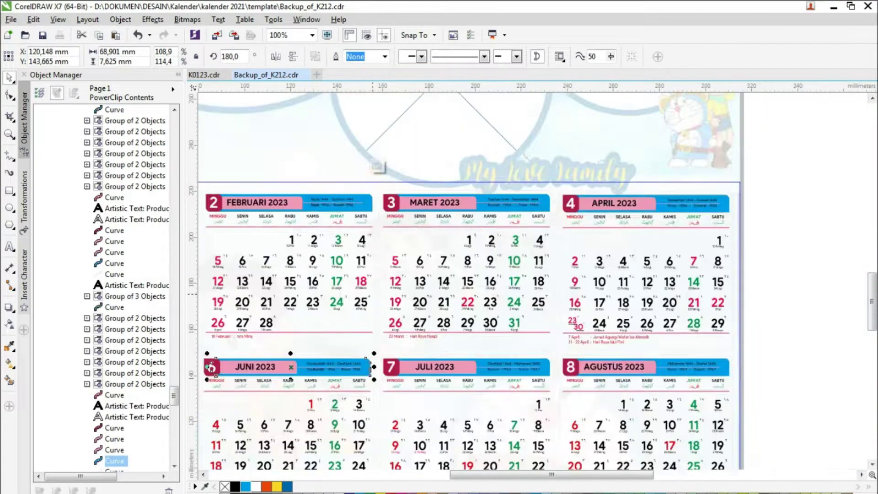
{"action": "scroll", "coordinate": [274, 327], "scroll_direction": "up", "scroll_amount": 2}
{"action": "left_click", "coordinate": [275, 327]}
{"action": "key", "text": "ctrl+r"}
{"action": "scroll", "coordinate": [274, 327], "scroll_direction": "down", "scroll_amount": 2}
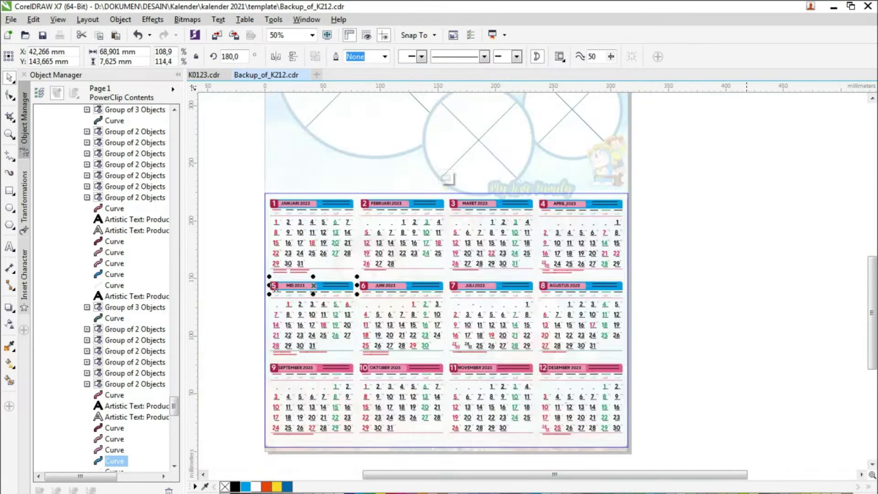
Step: Repeat the bright blue fill on the third-row header bars from Desember back to September
{"action": "scroll", "coordinate": [567, 361], "scroll_direction": "up", "scroll_amount": 1}
{"action": "left_click", "coordinate": [526, 355]}
{"action": "key", "text": "ctrl+r"}
{"action": "left_click", "coordinate": [242, 356]}
{"action": "key", "text": "ctrl+r"}
{"action": "scroll", "coordinate": [242, 355], "scroll_direction": "down", "scroll_amount": 1}
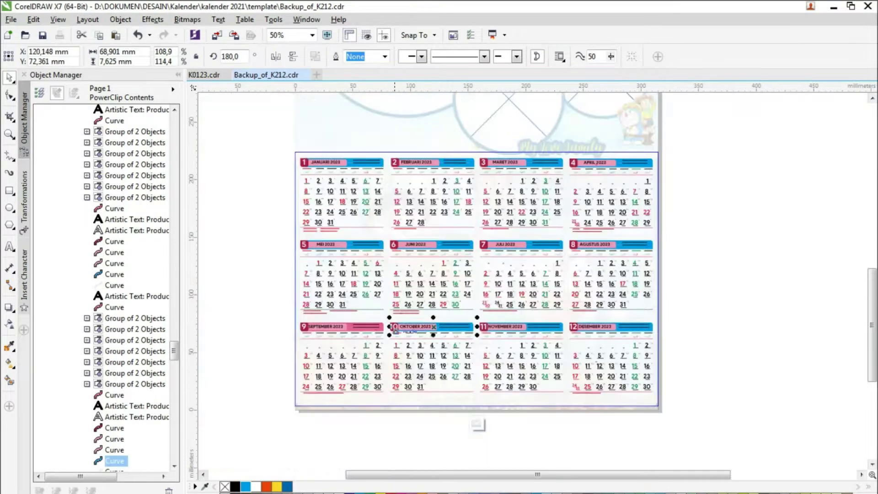
{"action": "scroll", "coordinate": [471, 336], "scroll_direction": "up", "scroll_amount": 1}
Step: Fill September's title tab and its thin divider line with a pale tint of blue
{"action": "scroll", "coordinate": [282, 326], "scroll_direction": "up", "scroll_amount": 2}
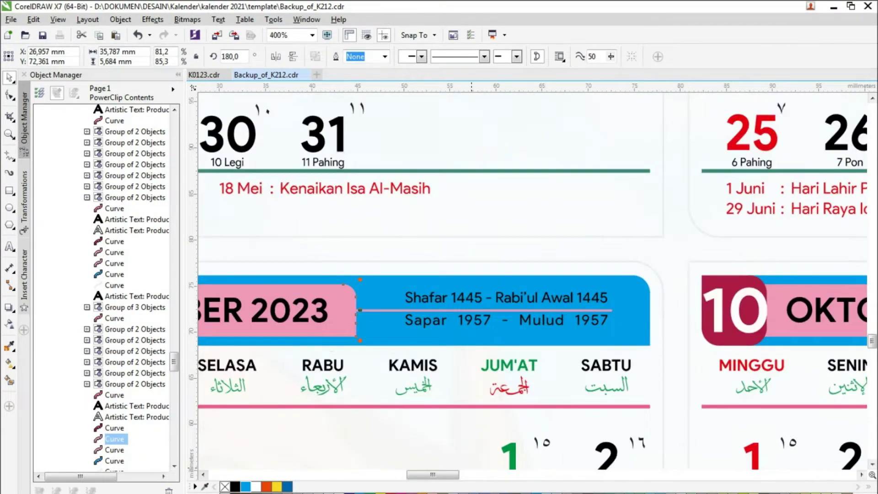
{"action": "key", "text": "ctrl+r"}
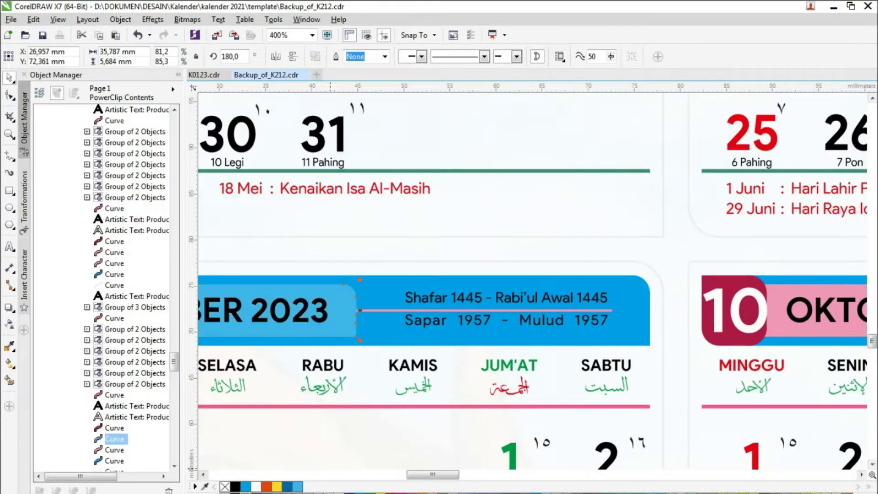
{"action": "left_click", "coordinate": [281, 488]}
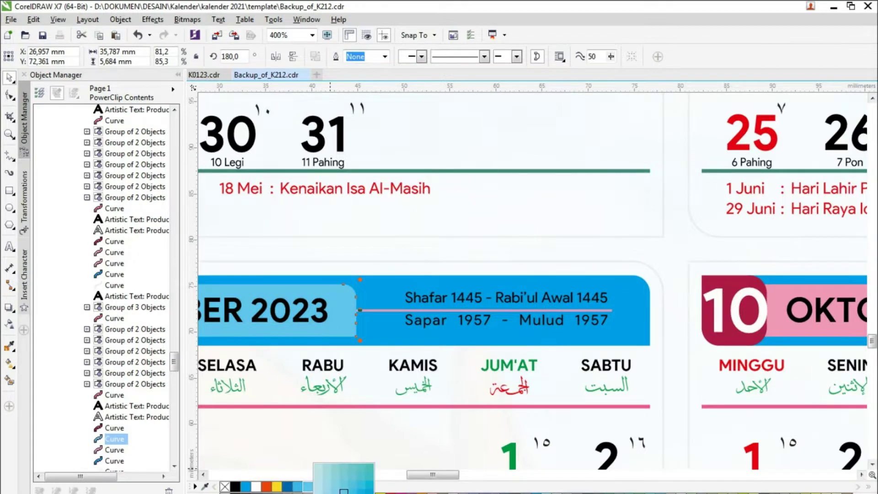
{"action": "left_click", "coordinate": [343, 491]}
{"action": "scroll", "coordinate": [372, 311], "scroll_direction": "down", "scroll_amount": 2}
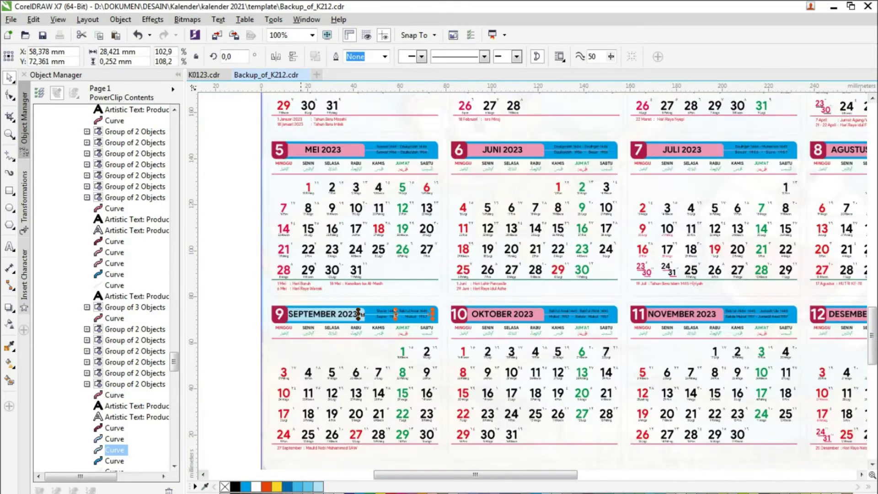
Step: Apply the pale blue fill to the Oktober, November and Desember title tabs
{"action": "scroll", "coordinate": [515, 302], "scroll_direction": "up", "scroll_amount": 1}
{"action": "left_click", "coordinate": [567, 331]}
{"action": "key", "text": "ctrl+r"}
{"action": "left_click", "coordinate": [798, 333]}
{"action": "key", "text": "ctrl+r"}
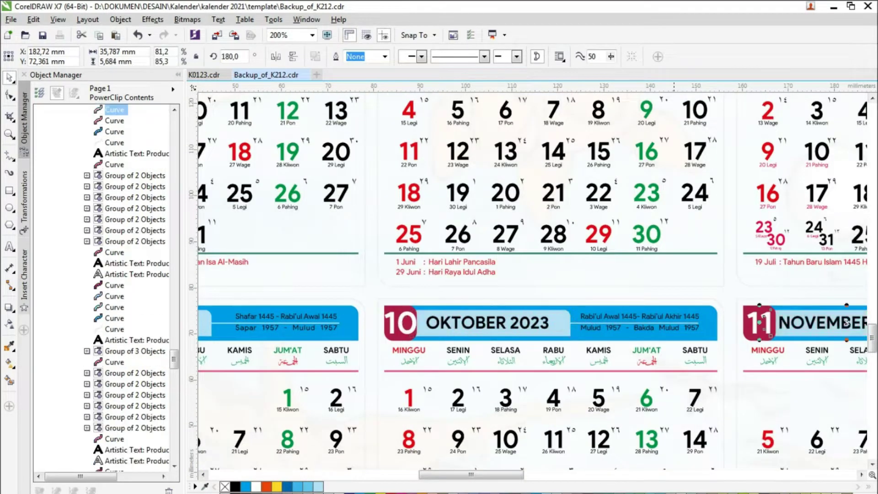
{"action": "scroll", "coordinate": [350, 314], "scroll_direction": "down", "scroll_amount": 1}
{"action": "scroll", "coordinate": [823, 313], "scroll_direction": "up", "scroll_amount": 2}
{"action": "left_click", "coordinate": [800, 323]}
{"action": "key", "text": "ctrl+r"}
{"action": "scroll", "coordinate": [438, 292], "scroll_direction": "down", "scroll_amount": 2}
{"action": "scroll", "coordinate": [686, 316], "scroll_direction": "up", "scroll_amount": 2}
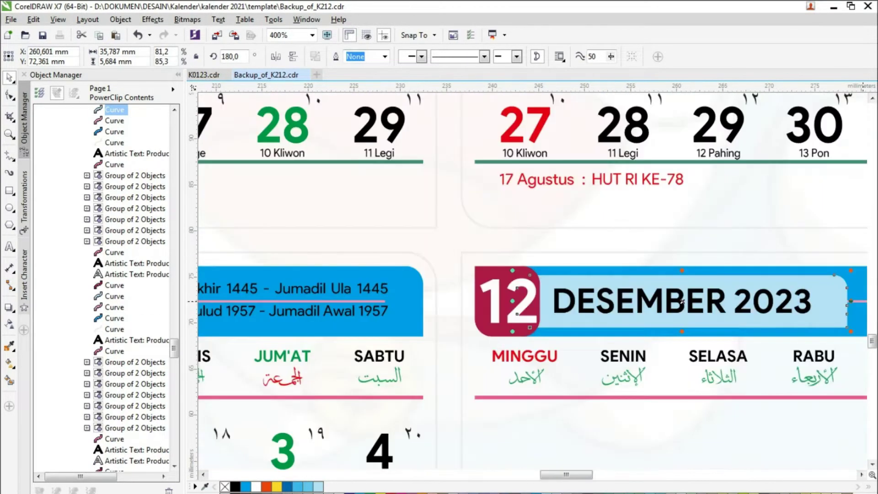
{"action": "left_click", "coordinate": [505, 301]}
{"action": "scroll", "coordinate": [505, 302], "scroll_direction": "down", "scroll_amount": 2}
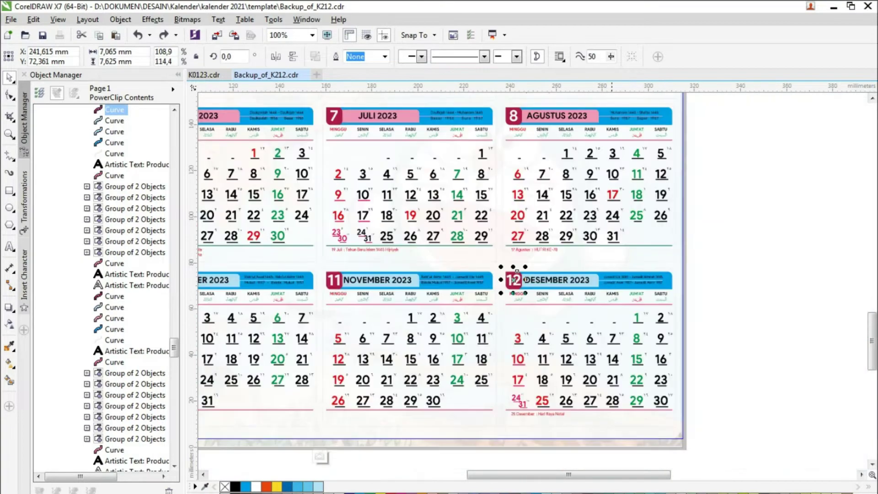
Step: Apply the pale blue fill to the title tabs of Agustus, Juli and Mei
{"action": "scroll", "coordinate": [517, 120], "scroll_direction": "up", "scroll_amount": 1}
{"action": "left_click", "coordinate": [517, 120]}
{"action": "key", "text": "ctrl+r"}
{"action": "left_click", "coordinate": [593, 120]}
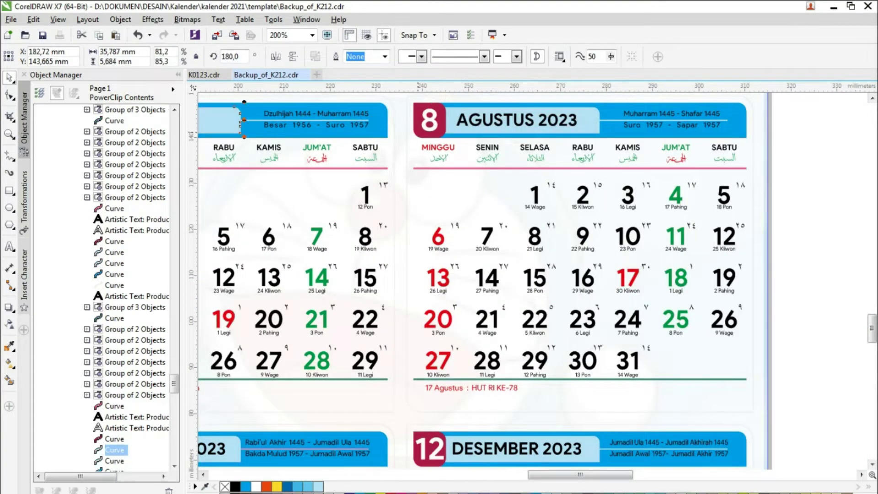
{"action": "scroll", "coordinate": [278, 205], "scroll_direction": "down", "scroll_amount": 3}
{"action": "scroll", "coordinate": [277, 205], "scroll_direction": "up", "scroll_amount": 2}
{"action": "scroll", "coordinate": [278, 205], "scroll_direction": "down", "scroll_amount": 2}
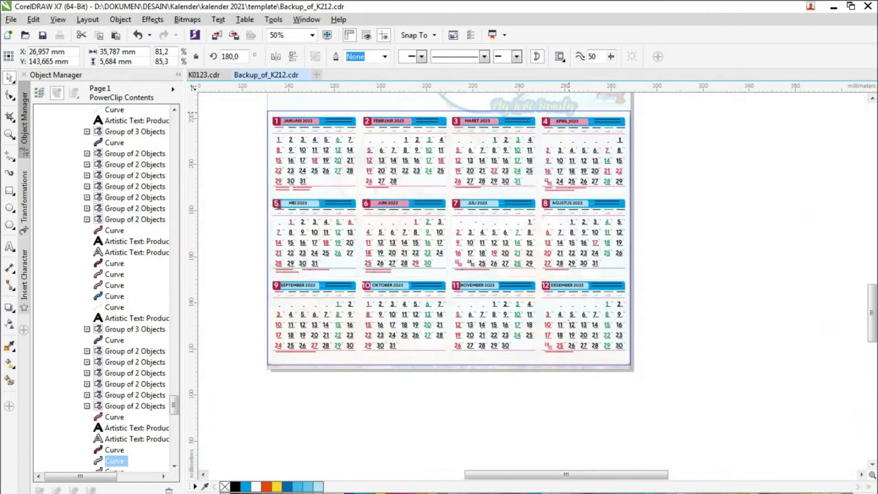
Step: Apply the pale blue fill to all four first-row title tabs and to Februari's divider line
{"action": "scroll", "coordinate": [561, 118], "scroll_direction": "up", "scroll_amount": 3}
{"action": "scroll", "coordinate": [515, 152], "scroll_direction": "down", "scroll_amount": 3}
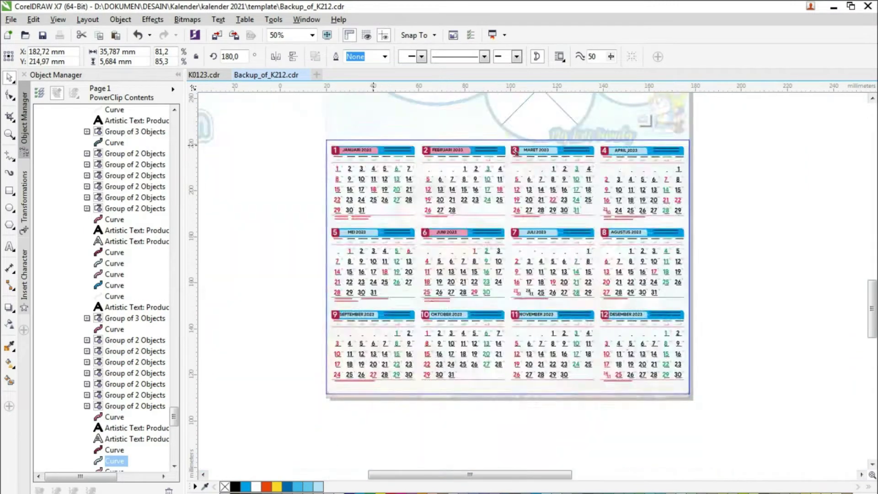
{"action": "scroll", "coordinate": [515, 152], "scroll_direction": "up", "scroll_amount": 2}
{"action": "scroll", "coordinate": [502, 161], "scroll_direction": "down", "scroll_amount": 1}
{"action": "left_click", "coordinate": [503, 161]}
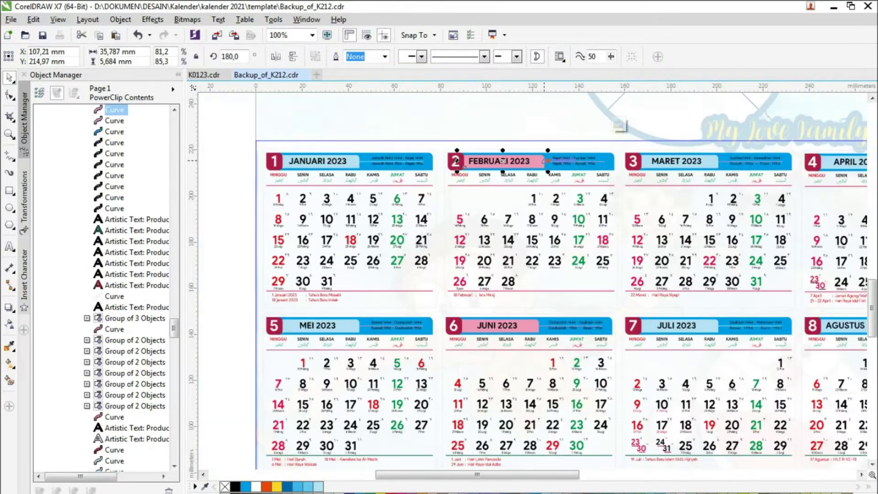
{"action": "scroll", "coordinate": [503, 161], "scroll_direction": "up", "scroll_amount": 2}
{"action": "key", "text": "ctrl+r"}
{"action": "left_click", "coordinate": [519, 162]}
{"action": "key", "text": "ctrl+r"}
Step: Recolour the thin divider lines in the Maret and April headers pale blue
{"action": "scroll", "coordinate": [518, 161], "scroll_direction": "down", "scroll_amount": 1}
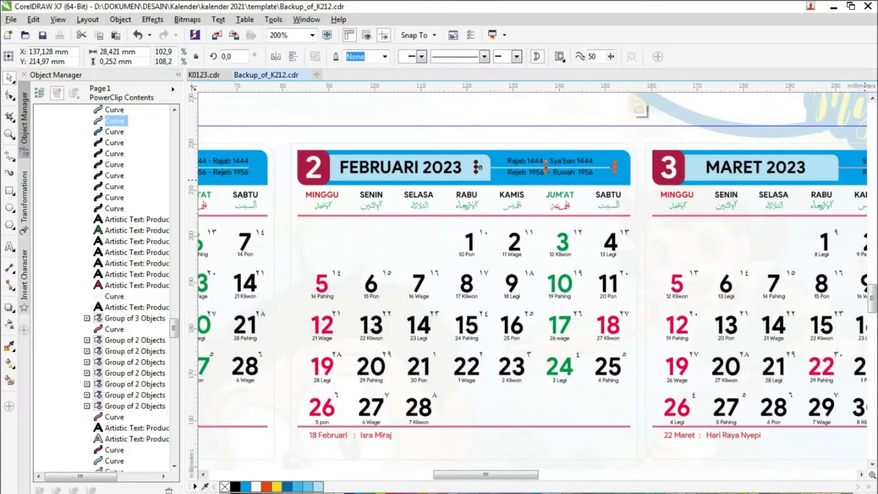
{"action": "scroll", "coordinate": [832, 169], "scroll_direction": "up", "scroll_amount": 1}
{"action": "left_click", "coordinate": [832, 174]}
{"action": "scroll", "coordinate": [812, 173], "scroll_direction": "down", "scroll_amount": 2}
{"action": "scroll", "coordinate": [814, 178], "scroll_direction": "up", "scroll_amount": 2}
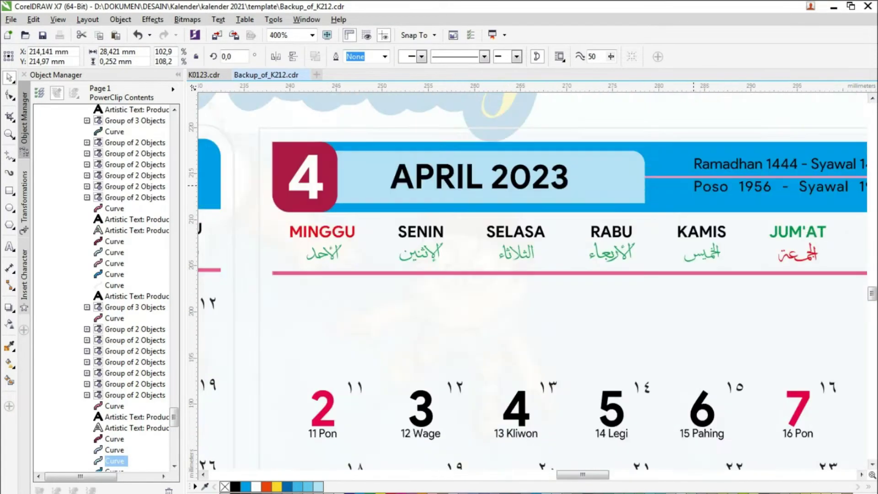
{"action": "left_click", "coordinate": [658, 176]}
{"action": "key", "text": "ctrl+r"}
Step: Apply the pale blue fill to the Juni title tab
{"action": "scroll", "coordinate": [607, 176], "scroll_direction": "down", "scroll_amount": 2}
{"action": "scroll", "coordinate": [607, 176], "scroll_direction": "down", "scroll_amount": 2}
{"action": "scroll", "coordinate": [505, 233], "scroll_direction": "up", "scroll_amount": 2}
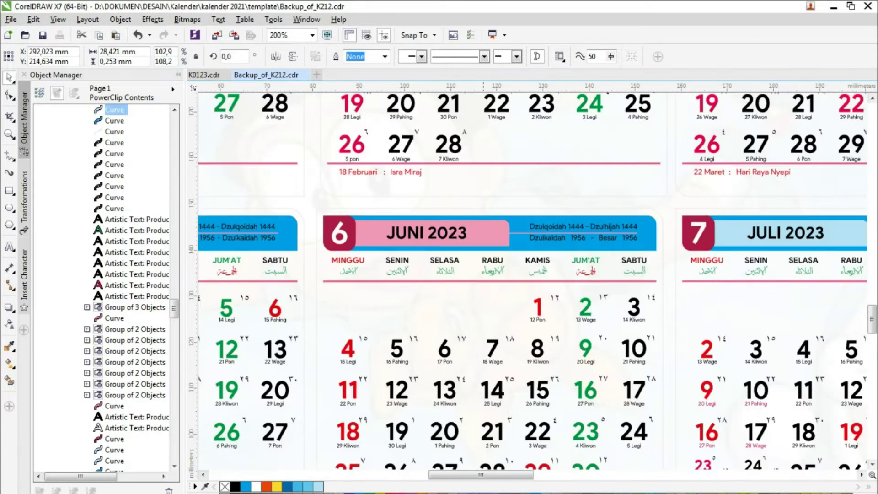
{"action": "left_click", "coordinate": [505, 233]}
{"action": "key", "text": "ctrl+r"}
{"action": "scroll", "coordinate": [508, 235], "scroll_direction": "down", "scroll_amount": 2}
Step: Recolour the divider line in the Mei header and the remaining pink one in the third row pale blue
{"action": "scroll", "coordinate": [289, 235], "scroll_direction": "up", "scroll_amount": 2}
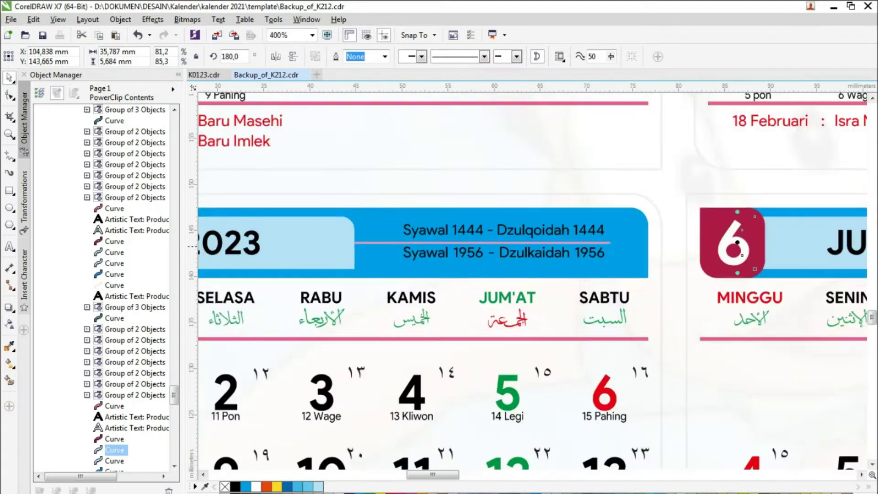
{"action": "left_click", "coordinate": [293, 240]}
{"action": "key", "text": "ctrl+r"}
{"action": "scroll", "coordinate": [295, 241], "scroll_direction": "down", "scroll_amount": 2}
{"action": "scroll", "coordinate": [295, 241], "scroll_direction": "down", "scroll_amount": 1}
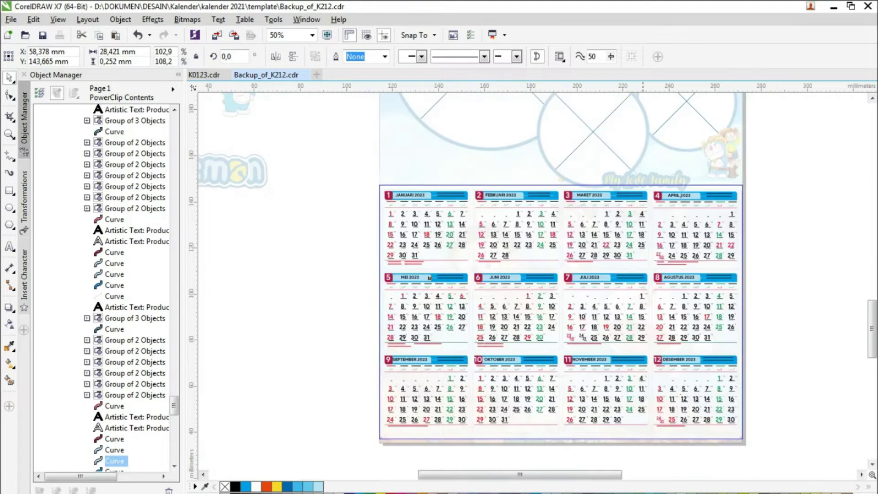
{"action": "scroll", "coordinate": [588, 352], "scroll_direction": "up", "scroll_amount": 4}
{"action": "left_click", "coordinate": [589, 353]}
{"action": "key", "text": "ctrl+r"}
{"action": "scroll", "coordinate": [588, 353], "scroll_direction": "down", "scroll_amount": 3}
Step: Fill the month number badge 12 with a dark shade of blue and repeat it on badge 11
{"action": "scroll", "coordinate": [477, 338], "scroll_direction": "up", "scroll_amount": 3}
{"action": "left_click", "coordinate": [462, 301]}
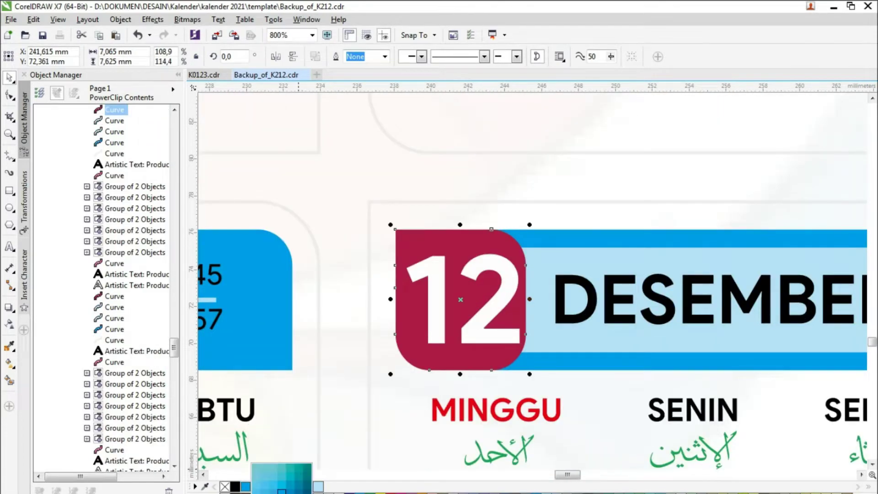
{"action": "key", "text": "ctrl+r"}
{"action": "scroll", "coordinate": [461, 302], "scroll_direction": "down", "scroll_amount": 3}
{"action": "scroll", "coordinate": [240, 255], "scroll_direction": "up", "scroll_amount": 3}
{"action": "left_click", "coordinate": [240, 255]}
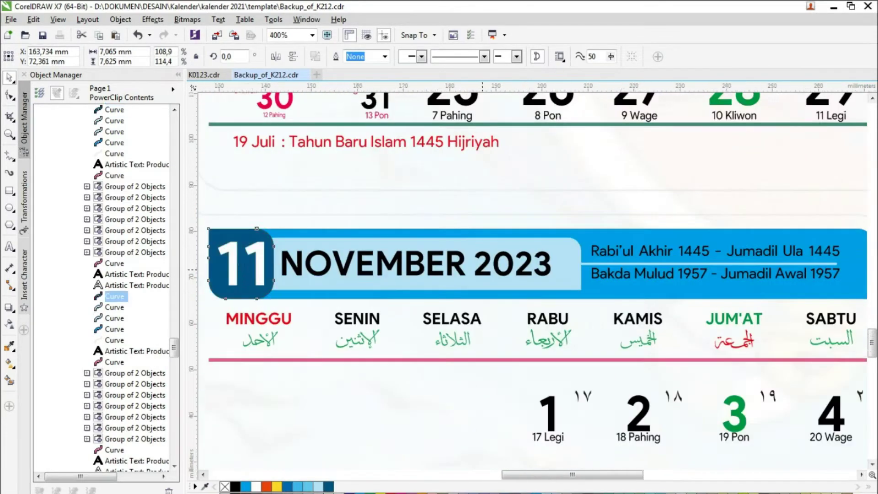
Step: Apply the dark blue fill to the month number badges 10 and 9
{"action": "scroll", "coordinate": [495, 269], "scroll_direction": "down", "scroll_amount": 3}
{"action": "scroll", "coordinate": [397, 270], "scroll_direction": "up", "scroll_amount": 3}
{"action": "left_click", "coordinate": [438, 286]}
{"action": "key", "text": "ctrl+r"}
{"action": "scroll", "coordinate": [430, 286], "scroll_direction": "down", "scroll_amount": 3}
{"action": "scroll", "coordinate": [332, 289], "scroll_direction": "up", "scroll_amount": 3}
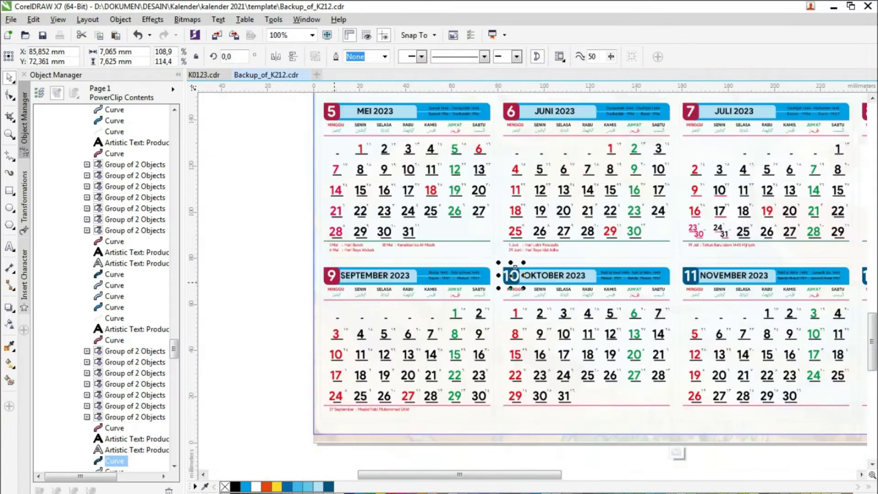
{"action": "left_click", "coordinate": [344, 280]}
{"action": "key", "text": "ctrl+r"}
Step: Apply the dark blue fill to the second-row month number badges 8, 7, 6 and 5
{"action": "scroll", "coordinate": [338, 216], "scroll_direction": "down", "scroll_amount": 3}
{"action": "scroll", "coordinate": [529, 215], "scroll_direction": "up", "scroll_amount": 2}
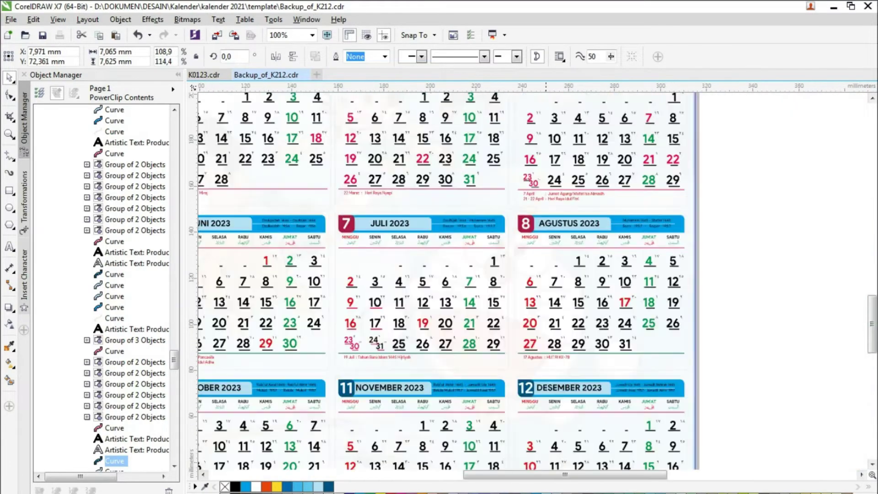
{"action": "left_click", "coordinate": [529, 214]}
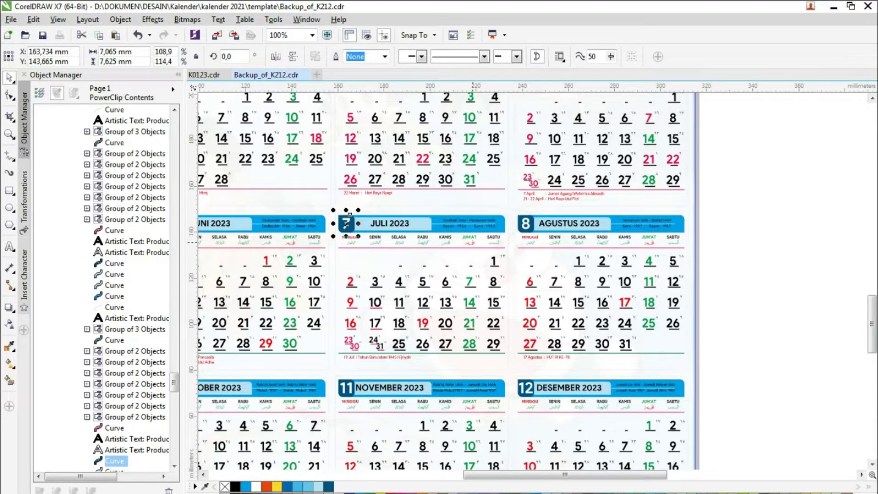
{"action": "scroll", "coordinate": [349, 215], "scroll_direction": "down", "scroll_amount": 2}
{"action": "scroll", "coordinate": [715, 251], "scroll_direction": "up", "scroll_amount": 3}
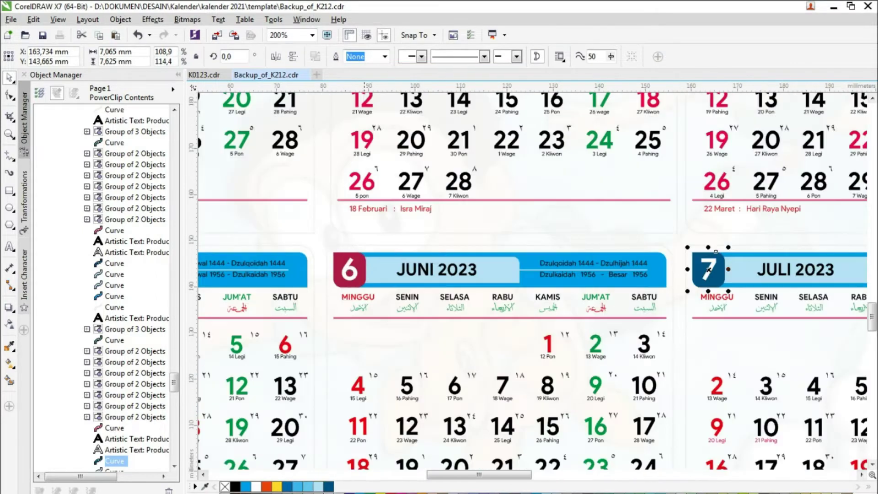
{"action": "scroll", "coordinate": [349, 272], "scroll_direction": "down", "scroll_amount": 2}
{"action": "scroll", "coordinate": [290, 258], "scroll_direction": "up", "scroll_amount": 1}
{"action": "left_click", "coordinate": [292, 262]}
{"action": "scroll", "coordinate": [293, 262], "scroll_direction": "down", "scroll_amount": 2}
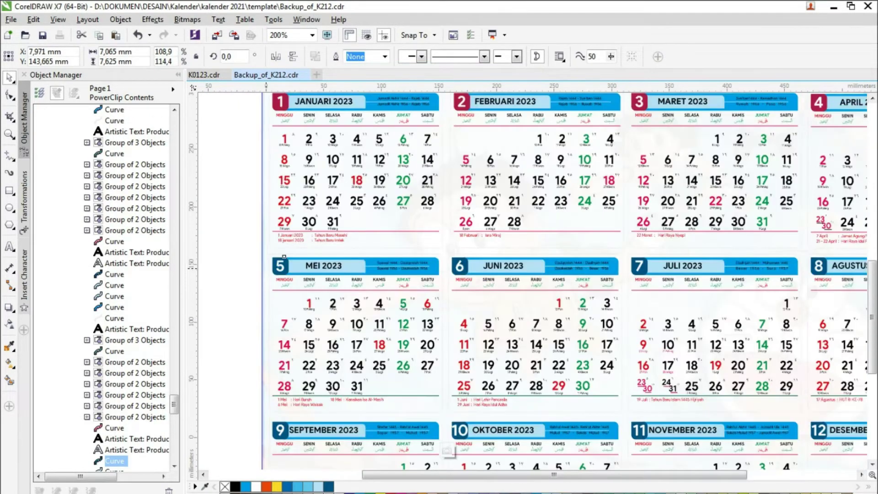
Step: Apply the dark blue fill to the month number badges 4, 3 and 2
{"action": "scroll", "coordinate": [409, 233], "scroll_direction": "up", "scroll_amount": 3}
{"action": "left_click", "coordinate": [399, 247]}
{"action": "key", "text": "ctrl+r"}
{"action": "scroll", "coordinate": [401, 248], "scroll_direction": "down", "scroll_amount": 3}
{"action": "scroll", "coordinate": [355, 248], "scroll_direction": "up", "scroll_amount": 4}
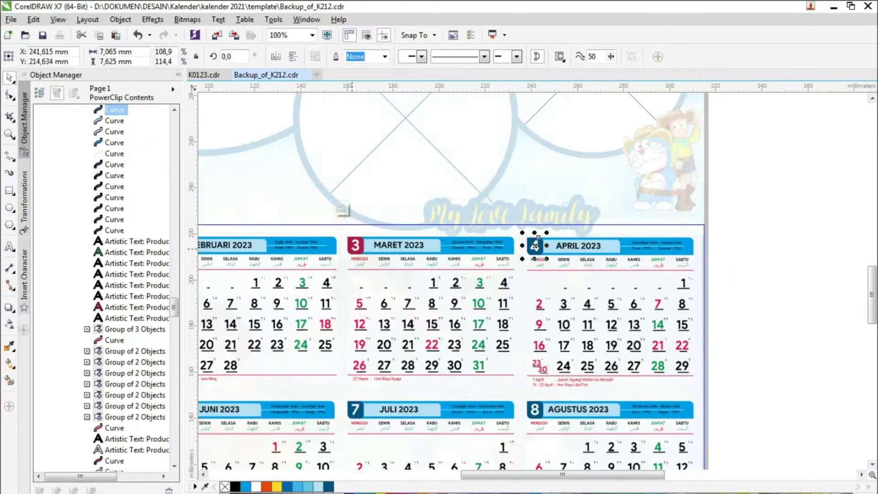
{"action": "left_click", "coordinate": [390, 227]}
{"action": "key", "text": "ctrl+r"}
{"action": "scroll", "coordinate": [390, 227], "scroll_direction": "down", "scroll_amount": 2}
{"action": "scroll", "coordinate": [407, 238], "scroll_direction": "up", "scroll_amount": 2}
{"action": "left_click", "coordinate": [388, 250]}
{"action": "key", "text": "ctrl+r"}
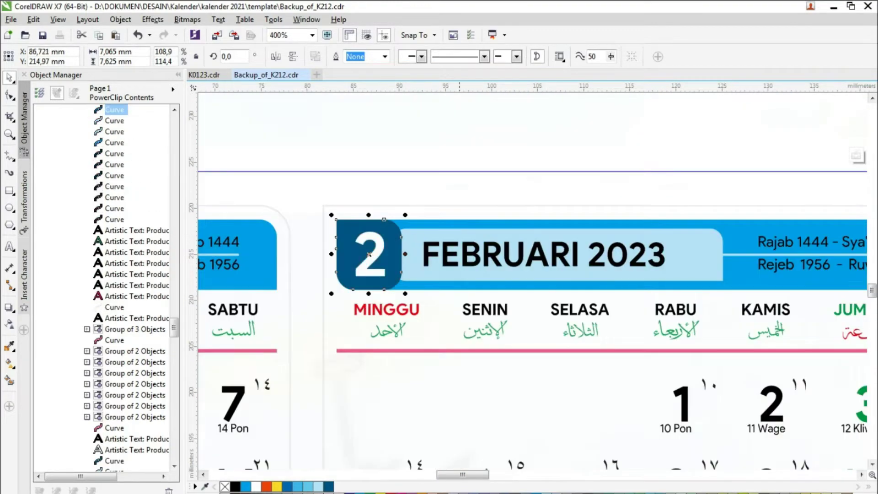
Step: Apply the dark blue fill to the January month number badge 1
{"action": "scroll", "coordinate": [388, 249], "scroll_direction": "down", "scroll_amount": 2}
{"action": "scroll", "coordinate": [394, 225], "scroll_direction": "up", "scroll_amount": 2}
{"action": "left_click", "coordinate": [397, 225]}
{"action": "key", "text": "ctrl+r"}
{"action": "scroll", "coordinate": [380, 227], "scroll_direction": "down", "scroll_amount": 3}
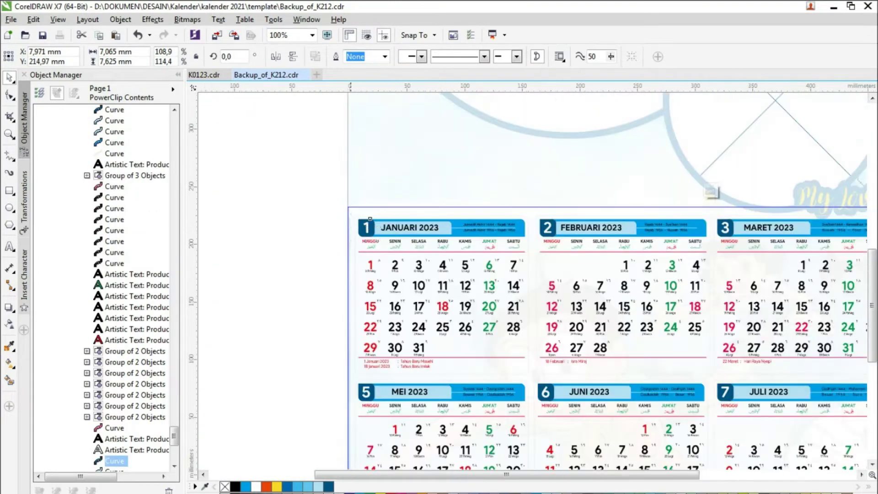
Step: Recolour the line under the weekday names blue in April, March, February and January
{"action": "scroll", "coordinate": [668, 235], "scroll_direction": "up", "scroll_amount": 2}
{"action": "left_click", "coordinate": [665, 239]}
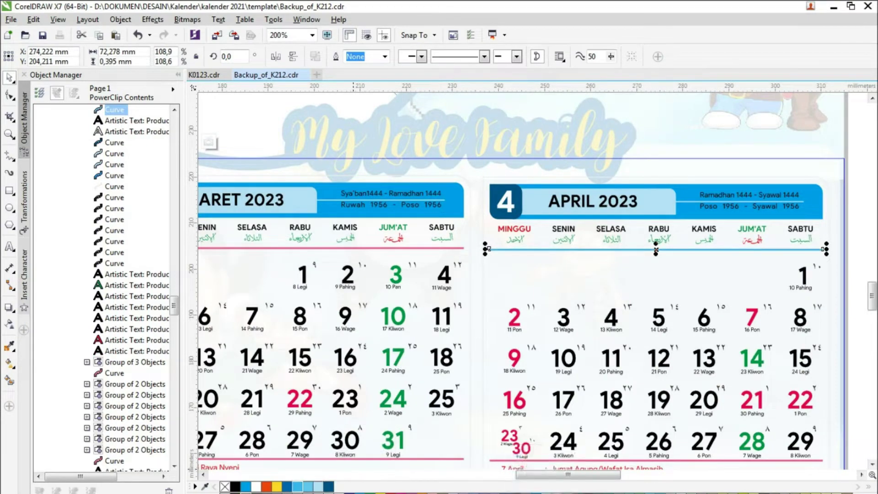
{"action": "scroll", "coordinate": [487, 249], "scroll_direction": "down", "scroll_amount": 2}
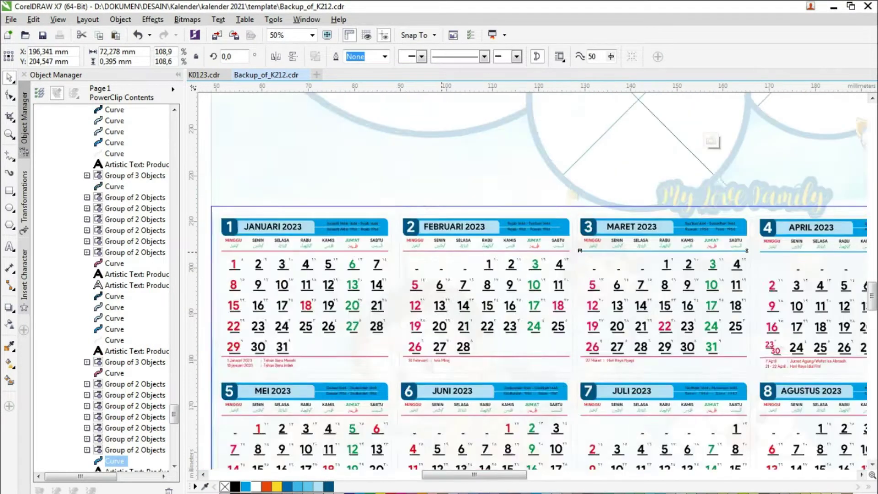
{"action": "scroll", "coordinate": [448, 247], "scroll_direction": "up", "scroll_amount": 2}
{"action": "left_click", "coordinate": [447, 248]}
{"action": "left_click", "coordinate": [342, 246]}
Step: Apply the same blue to the weekday lines of May, June, July and August
{"action": "scroll", "coordinate": [343, 246], "scroll_direction": "down", "scroll_amount": 1}
{"action": "left_click", "coordinate": [369, 410]}
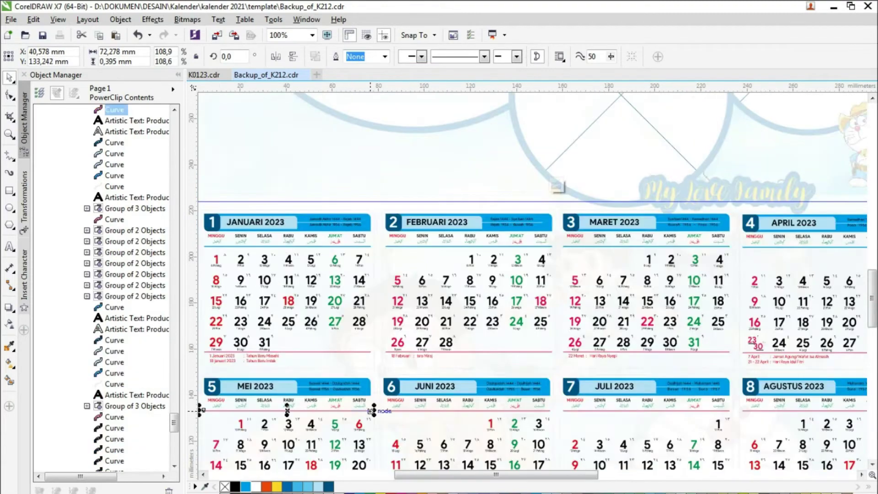
{"action": "left_click", "coordinate": [384, 409]}
{"action": "left_click", "coordinate": [561, 410]}
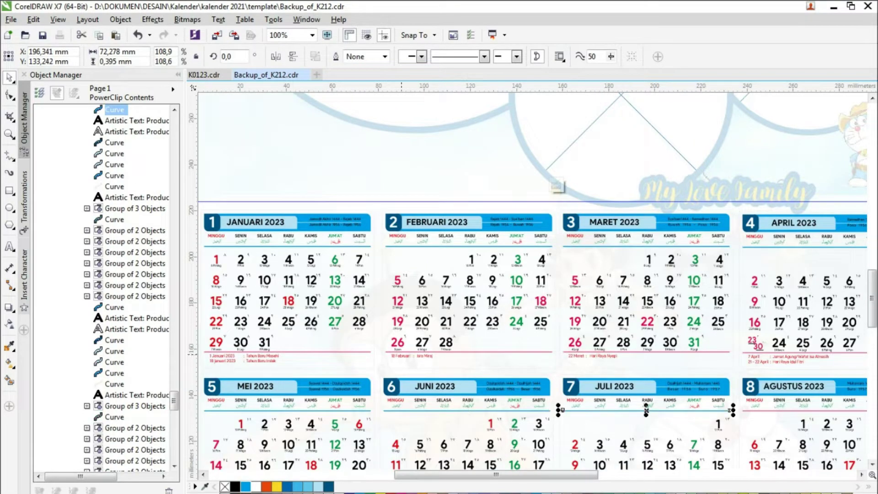
{"action": "scroll", "coordinate": [755, 409], "scroll_direction": "down", "scroll_amount": 1}
{"action": "scroll", "coordinate": [615, 414], "scroll_direction": "up", "scroll_amount": 1}
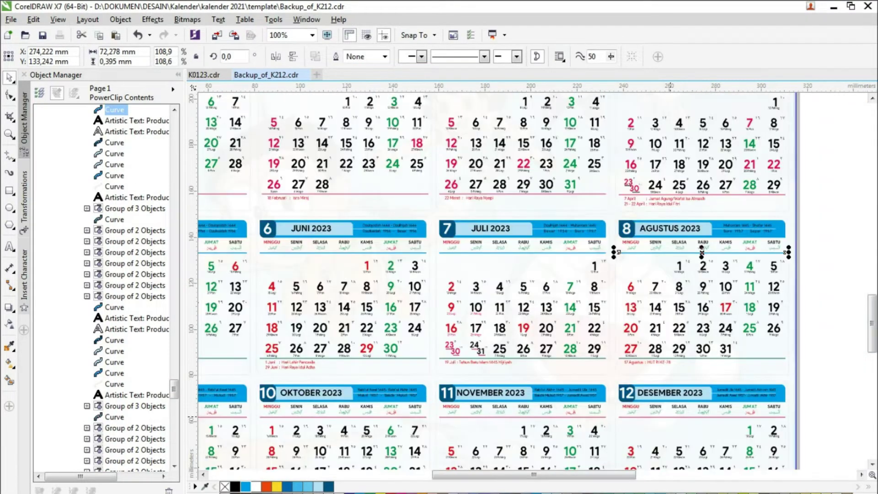
Step: Recolour the weekday lines of December, November, October and September blue and finish editing the date grid's PowerClip contents
{"action": "left_click", "coordinate": [615, 416]}
{"action": "left_click", "coordinate": [404, 416]}
{"action": "left_click", "coordinate": [230, 417]}
{"action": "scroll", "coordinate": [578, 313], "scroll_direction": "down", "scroll_amount": 1}
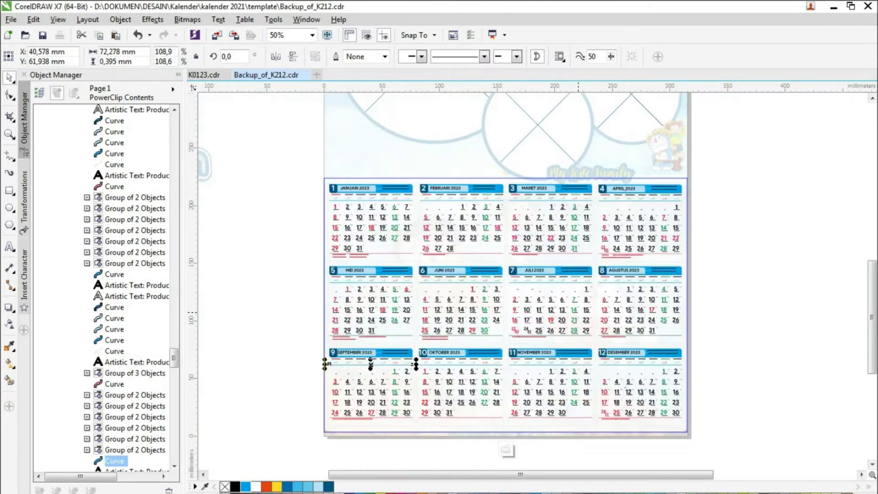
{"action": "left_click", "coordinate": [505, 449]}
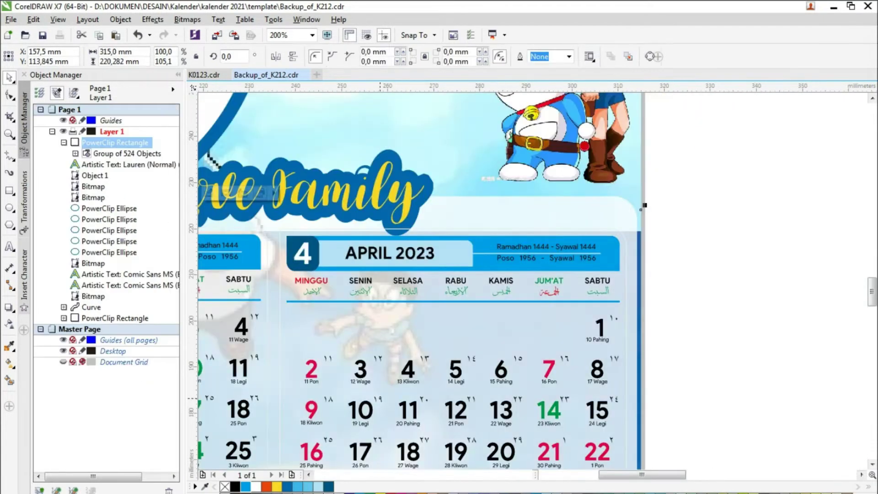
{"action": "scroll", "coordinate": [385, 197], "scroll_direction": "down", "scroll_amount": 1}
{"action": "scroll", "coordinate": [385, 198], "scroll_direction": "up", "scroll_amount": 1}
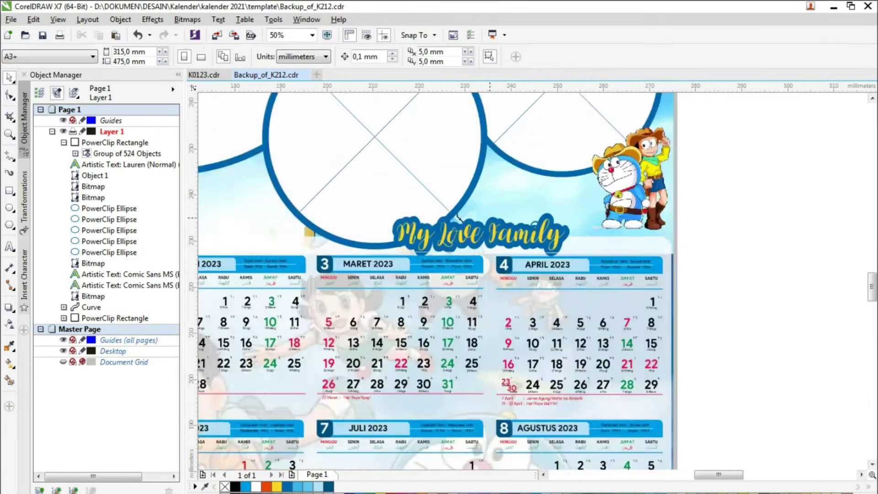
Step: Change the font of the "My Love Family" text to Spongeboy Me Bob
{"action": "scroll", "coordinate": [385, 197], "scroll_direction": "up", "scroll_amount": 2}
{"action": "left_click", "coordinate": [385, 197]}
{"action": "scroll", "coordinate": [386, 198], "scroll_direction": "down", "scroll_amount": 1}
{"action": "left_click", "coordinate": [367, 56]}
{"action": "left_click", "coordinate": [343, 115]}
{"action": "scroll", "coordinate": [753, 153], "scroll_direction": "down", "scroll_amount": 1}
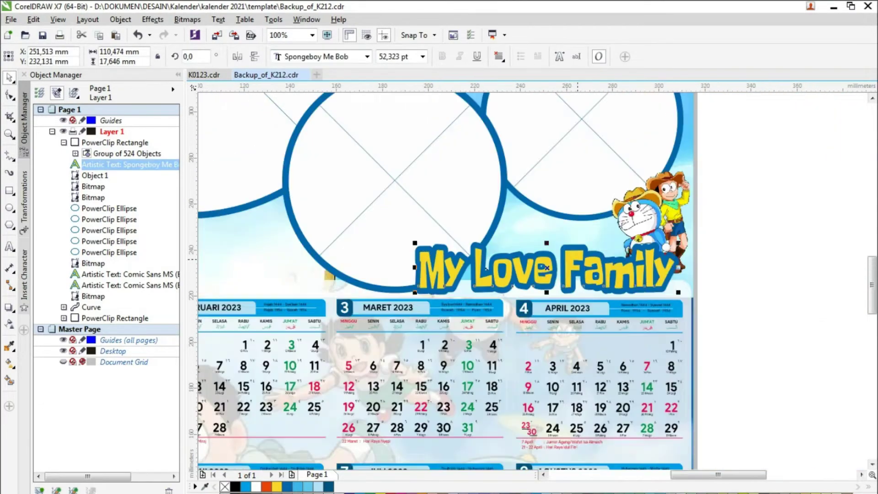
{"action": "key", "text": "Escape"}
Step: Shift the Doraemon characters logo outside the page slightly closer to the calendar
{"action": "scroll", "coordinate": [648, 286], "scroll_direction": "down", "scroll_amount": 2}
{"action": "left_click_drag", "start_coordinate": [837, 160], "coordinate": [801, 169]}
{"action": "left_click", "coordinate": [790, 238]}
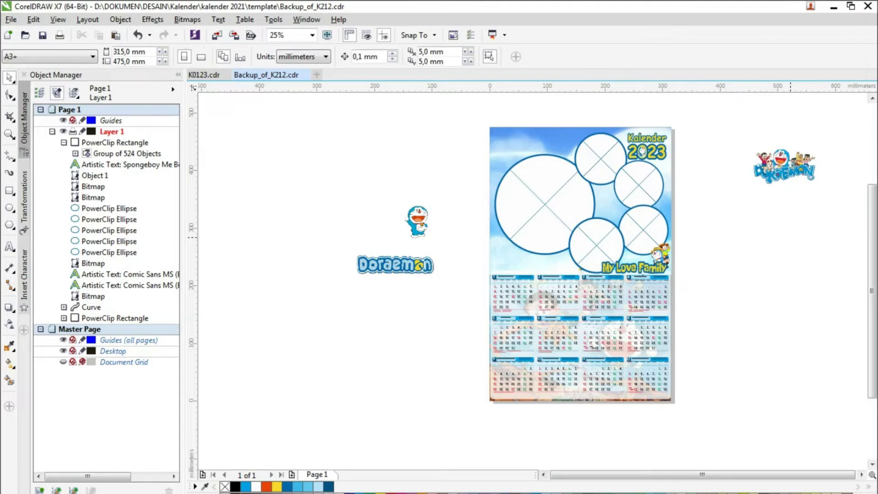
Step: Copy the five circular photo frames from K0123.cdr into Backup_of_K212.cdr and place them in the empty area beside the page
{"action": "key", "text": "ctrl+Tab"}
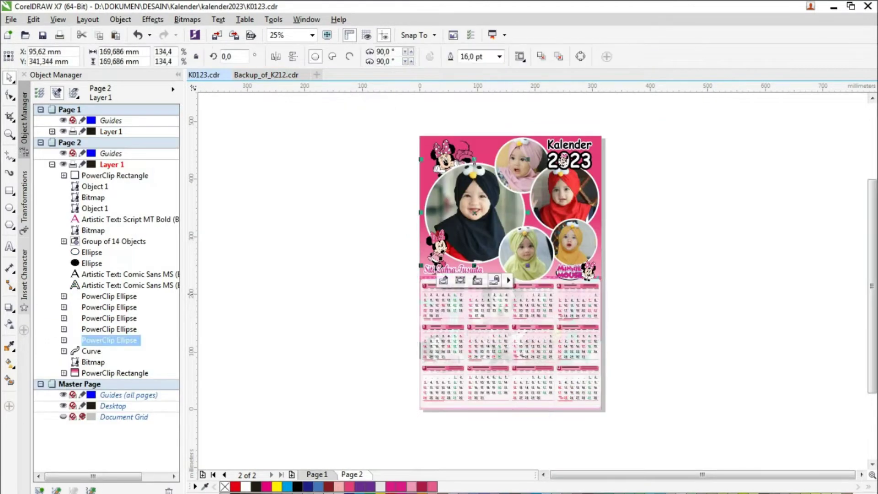
{"action": "left_click", "coordinate": [443, 279]}
{"action": "left_click", "coordinate": [443, 280]}
{"action": "left_click", "coordinate": [571, 243], "text": "shift"}
{"action": "left_click", "coordinate": [564, 200], "text": "shift"}
{"action": "left_click", "coordinate": [523, 165], "text": "shift"}
{"action": "key", "text": "ctrl+Tab"}
{"action": "key", "text": "ctrl+v"}
{"action": "left_click_drag", "start_coordinate": [601, 134], "coordinate": [336, 121]}
Step: Extract the red-hijab and pink-hijab photos from the pasted frames and put them inside the circles nearest the 2023 heading
{"action": "left_click", "coordinate": [448, 183]}
{"action": "left_click", "coordinate": [377, 179]}
{"action": "left_click", "coordinate": [367, 232]}
{"action": "left_click_drag", "start_coordinate": [378, 180], "coordinate": [638, 184]}
{"action": "left_click", "coordinate": [335, 148]}
{"action": "left_click", "coordinate": [326, 193]}
{"action": "left_click_drag", "start_coordinate": [335, 152], "coordinate": [601, 159]}
Step: Put the black, green and yellow hijab photos inside the large and two lower circles and delete the emptied large frame
{"action": "left_click", "coordinate": [288, 194]}
{"action": "left_click", "coordinate": [278, 262]}
{"action": "left_click_drag", "start_coordinate": [288, 195], "coordinate": [544, 204]}
{"action": "left_click", "coordinate": [340, 235]}
{"action": "left_click", "coordinate": [330, 280]}
{"action": "left_click_drag", "start_coordinate": [340, 235], "coordinate": [596, 246]}
{"action": "left_click", "coordinate": [387, 224]}
{"action": "left_click", "coordinate": [377, 263]}
{"action": "left_click_drag", "start_coordinate": [387, 224], "coordinate": [643, 230]}
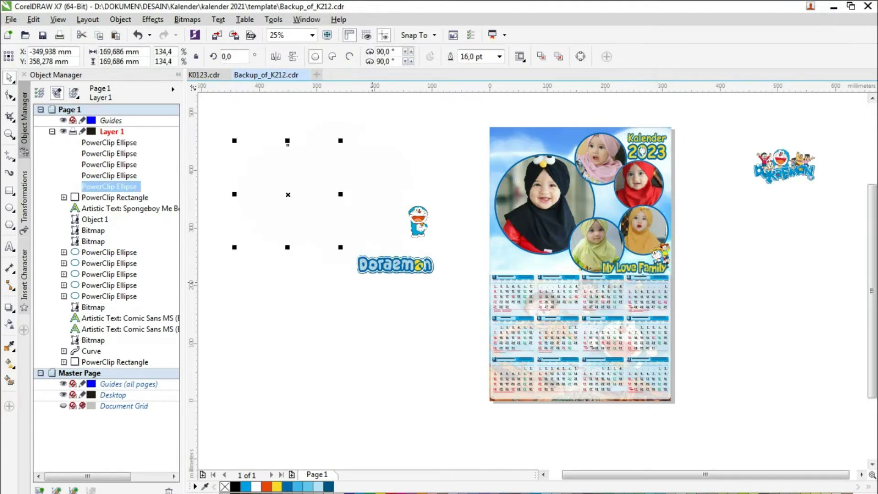
{"action": "key", "text": "Delete"}
Step: Move the green-hijab photo down inside its circle
{"action": "scroll", "coordinate": [601, 236], "scroll_direction": "up", "scroll_amount": 1}
{"action": "left_click", "coordinate": [600, 241]}
{"action": "left_click", "coordinate": [560, 327]}
{"action": "left_click_drag", "start_coordinate": [577, 256], "coordinate": [577, 282]}
{"action": "left_click", "coordinate": [580, 367]}
{"action": "scroll", "coordinate": [397, 238], "scroll_direction": "down", "scroll_amount": 1}
Step: Move the yellow-hijab photo down inside its circle
{"action": "left_click", "coordinate": [591, 224]}
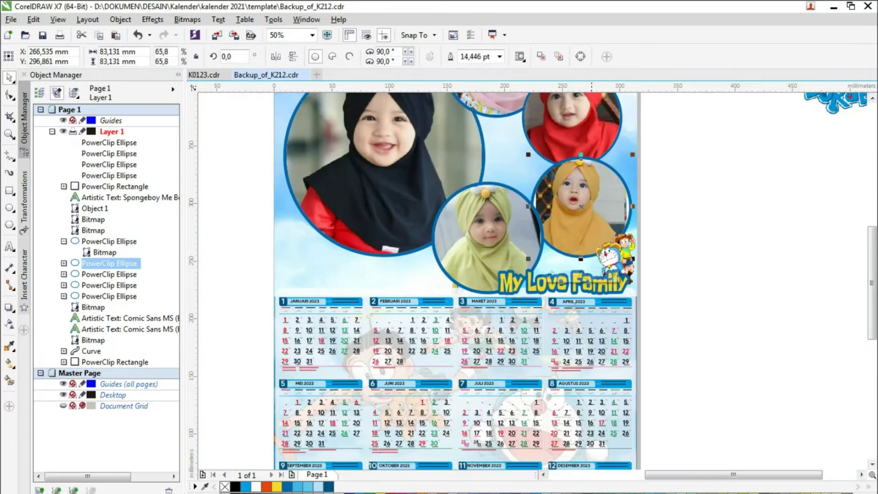
{"action": "left_click", "coordinate": [549, 275]}
{"action": "scroll", "coordinate": [582, 224], "scroll_direction": "up", "scroll_amount": 1}
{"action": "left_click_drag", "start_coordinate": [581, 229], "coordinate": [582, 246]}
{"action": "left_click", "coordinate": [585, 290]}
{"action": "scroll", "coordinate": [583, 233], "scroll_direction": "down", "scroll_amount": 1}
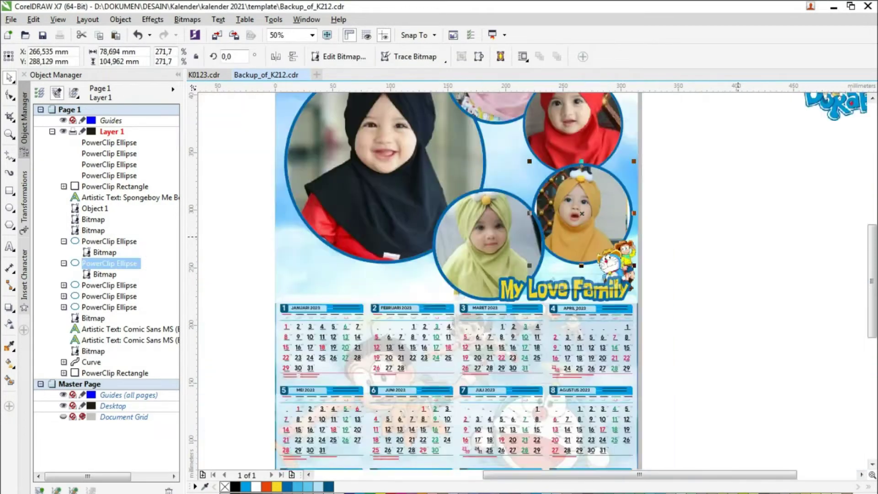
Step: Enlarge the yellow-hijab photo inside its circle to about 84 × 112 mm
{"action": "scroll", "coordinate": [587, 203], "scroll_direction": "up", "scroll_amount": 2}
{"action": "scroll", "coordinate": [567, 233], "scroll_direction": "down", "scroll_amount": 2}
{"action": "left_click", "coordinate": [560, 366]}
{"action": "scroll", "coordinate": [546, 274], "scroll_direction": "up", "scroll_amount": 1}
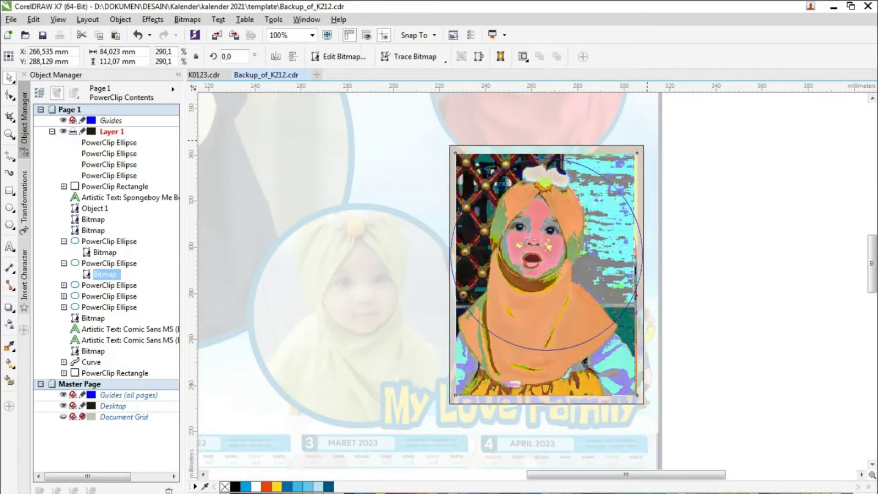
{"action": "left_click", "coordinate": [546, 373]}
{"action": "scroll", "coordinate": [546, 373], "scroll_direction": "down", "scroll_amount": 2}
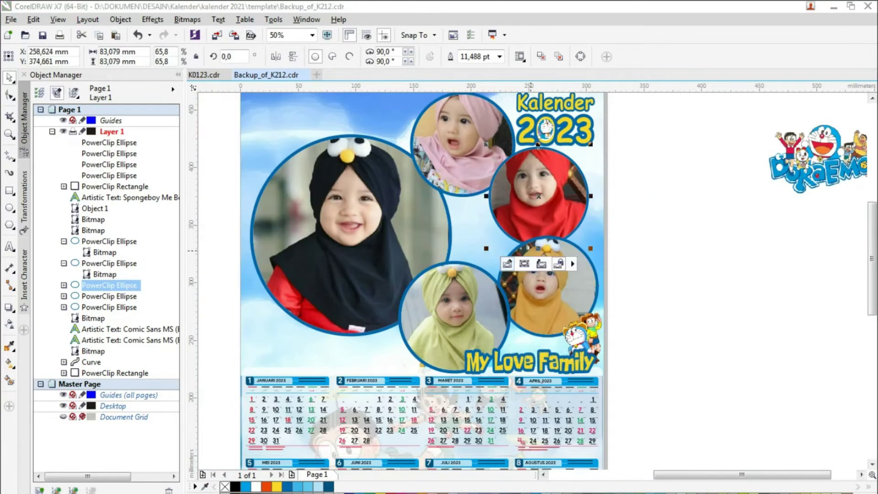
Step: Resize the red-hijab photo inside its circle to about 85 × 94 mm and shift it slightly down
{"action": "left_click", "coordinate": [506, 264]}
{"action": "left_click_drag", "start_coordinate": [607, 121], "coordinate": [590, 140]}
{"action": "scroll", "coordinate": [527, 174], "scroll_direction": "up", "scroll_amount": 1}
{"action": "left_click_drag", "start_coordinate": [529, 165], "coordinate": [529, 170]}
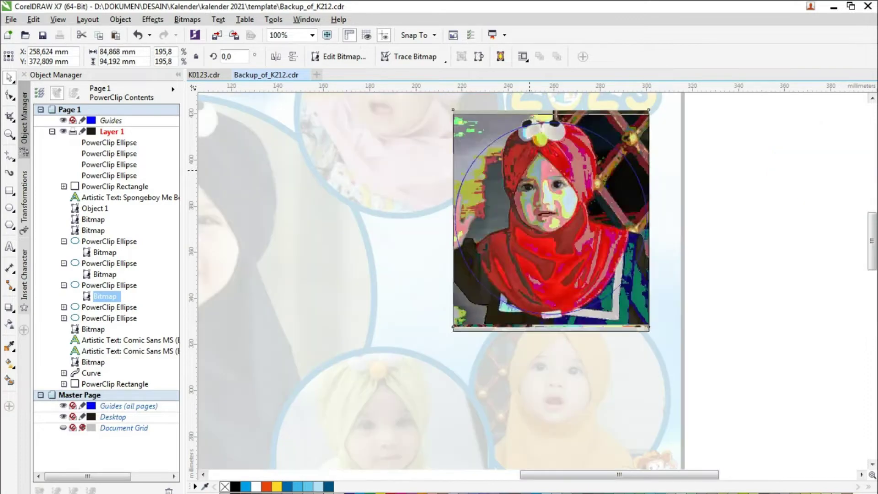
{"action": "left_click", "coordinate": [553, 335]}
{"action": "scroll", "coordinate": [552, 335], "scroll_direction": "down", "scroll_amount": 2}
Step: Shift the pink-hijab photo slightly down inside the uppermost circle
{"action": "left_click", "coordinate": [450, 246]}
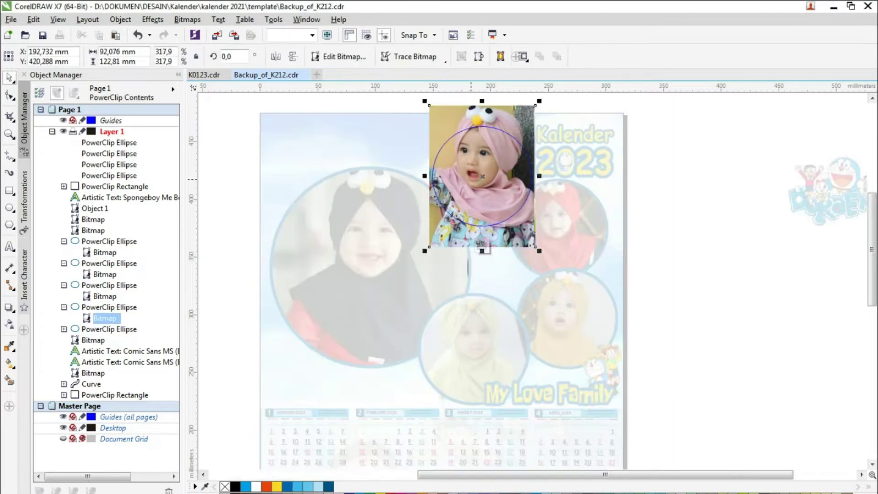
{"action": "left_click_drag", "start_coordinate": [475, 197], "coordinate": [476, 202]}
{"action": "left_click", "coordinate": [482, 246]}
{"action": "left_click", "coordinate": [658, 256]}
{"action": "scroll", "coordinate": [613, 231], "scroll_direction": "down", "scroll_amount": 1}
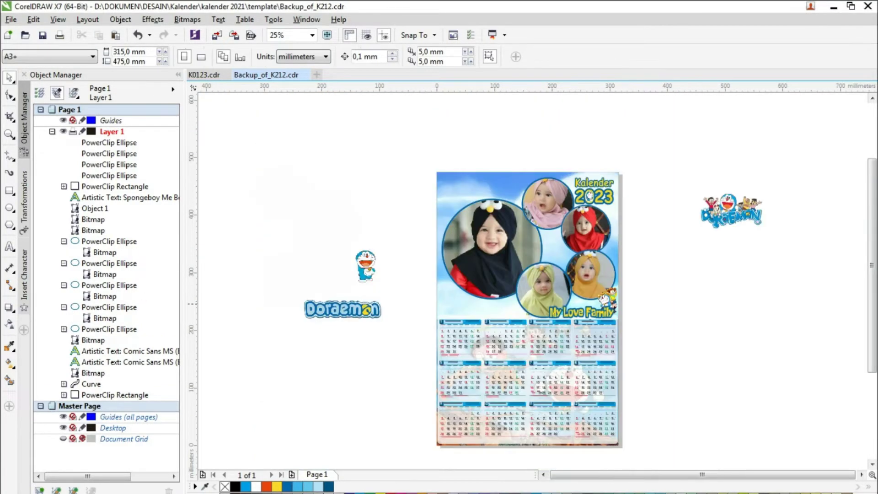
Step: Place the Doraemon figure and the Doraemon title at the lower left of the large photo, above the January grid
{"action": "left_click", "coordinate": [371, 273]}
{"action": "scroll", "coordinate": [372, 274], "scroll_direction": "up", "scroll_amount": 1}
{"action": "left_click_drag", "start_coordinate": [371, 273], "coordinate": [544, 309]}
{"action": "left_click_drag", "start_coordinate": [359, 351], "coordinate": [627, 345]}
{"action": "scroll", "coordinate": [569, 331], "scroll_direction": "up", "scroll_amount": 1}
{"action": "left_click_drag", "start_coordinate": [568, 331], "coordinate": [580, 335]}
{"action": "left_click_drag", "start_coordinate": [502, 270], "coordinate": [501, 288]}
{"action": "left_click", "coordinate": [417, 252]}
{"action": "scroll", "coordinate": [417, 251], "scroll_direction": "down", "scroll_amount": 2}
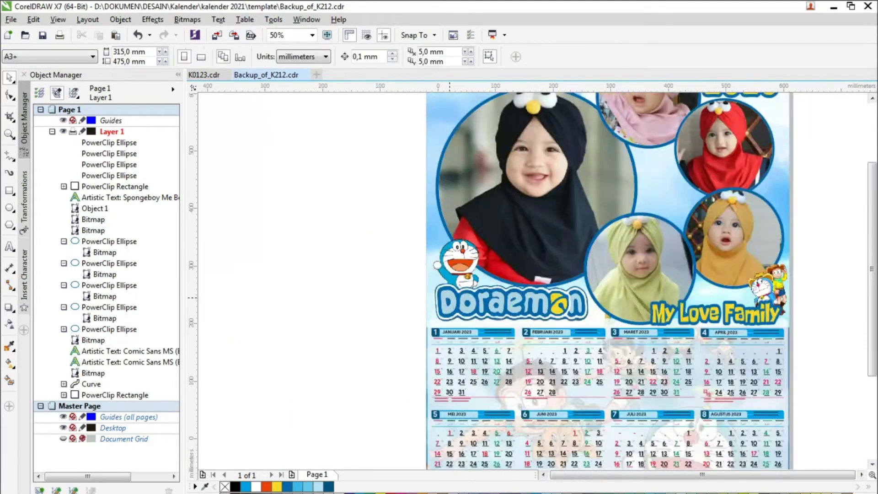
Step: Place the Doraemon characters logo in the page's upper-left corner above the large photo
{"action": "left_click_drag", "start_coordinate": [732, 204], "coordinate": [438, 183]}
{"action": "scroll", "coordinate": [473, 183], "scroll_direction": "up", "scroll_amount": 2}
{"action": "scroll", "coordinate": [439, 183], "scroll_direction": "down", "scroll_amount": 1}
Step: Replace the "My Love Family" text with the child's full name, capitalising each word
{"action": "left_click", "coordinate": [681, 430]}
{"action": "scroll", "coordinate": [680, 436], "scroll_direction": "up", "scroll_amount": 1}
{"action": "key", "text": "F8"}
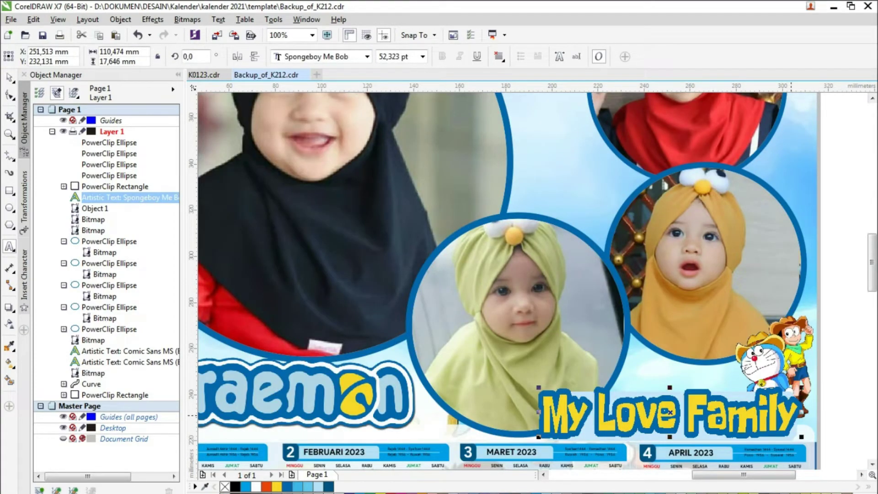
{"action": "key", "text": "ctrl+a"}
{"action": "type", "text": "S"}
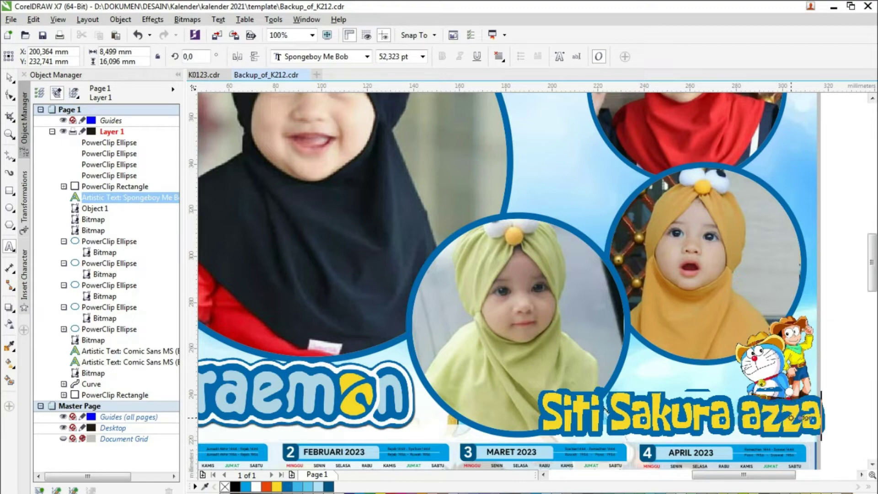
{"action": "type", "text": "a"}
{"action": "key", "text": "BackSpace"}
{"action": "type", "text": "A"}
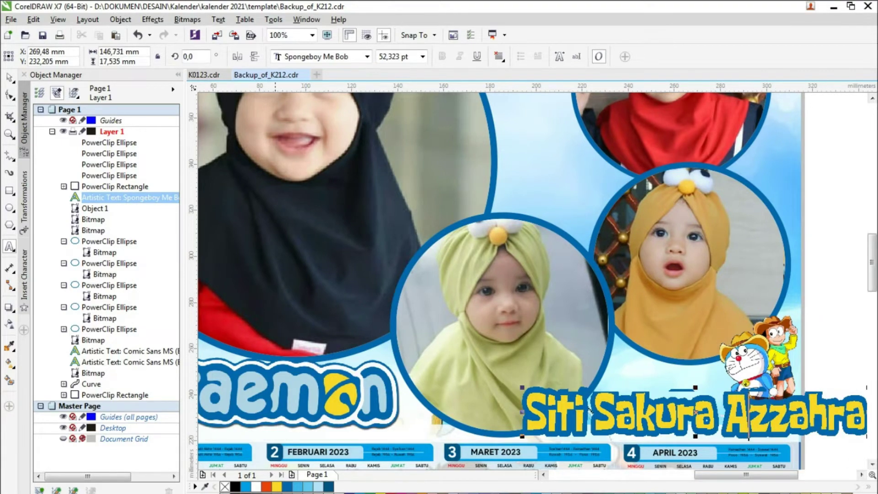
Step: Scale the child's name text down to fit within the page's right edge, above the April grid
{"action": "key", "text": "ctrl+space"}
{"action": "scroll", "coordinate": [630, 411], "scroll_direction": "down", "scroll_amount": 1}
{"action": "left_click_drag", "start_coordinate": [750, 399], "coordinate": [714, 396]}
{"action": "scroll", "coordinate": [702, 416], "scroll_direction": "up", "scroll_amount": 1}
{"action": "key", "text": "Escape"}
{"action": "scroll", "coordinate": [649, 357], "scroll_direction": "down", "scroll_amount": 1}
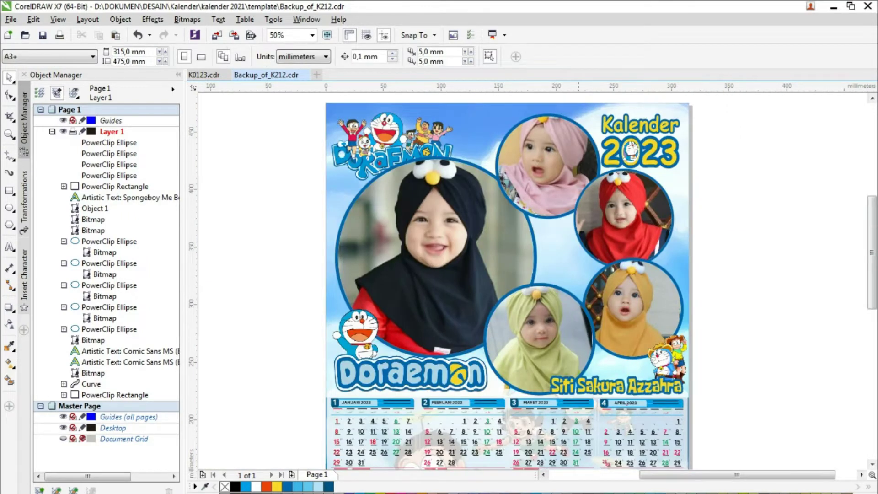
{"action": "scroll", "coordinate": [649, 388], "scroll_direction": "up", "scroll_amount": 1}
{"action": "left_click", "coordinate": [818, 384]}
{"action": "key", "text": "Escape"}
{"action": "scroll", "coordinate": [818, 384], "scroll_direction": "down", "scroll_amount": 1}
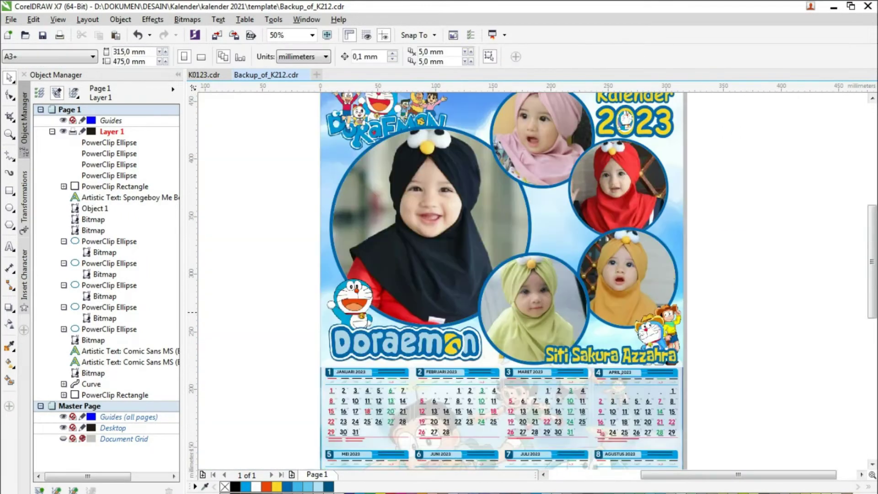
Step: Preview the calendar layout in full screen
{"action": "scroll", "coordinate": [476, 316], "scroll_direction": "down", "scroll_amount": 1}
{"action": "key", "text": "F4"}
{"action": "key", "text": "F9"}
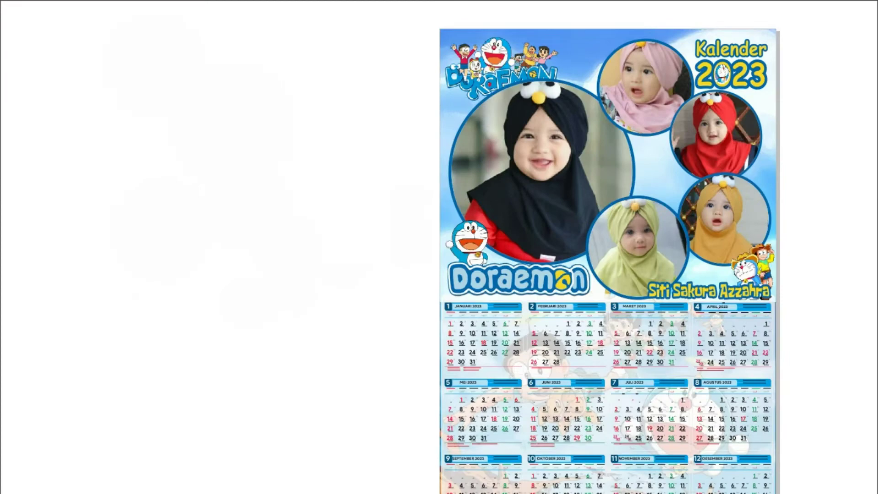
{"action": "key", "text": "Escape"}
Step: Delete the four leftover empty photo frames beside the page
{"action": "scroll", "coordinate": [646, 326], "scroll_direction": "up", "scroll_amount": 2}
{"action": "scroll", "coordinate": [556, 301], "scroll_direction": "down", "scroll_amount": 4}
{"action": "left_click_drag", "start_coordinate": [418, 170], "coordinate": [609, 314]}
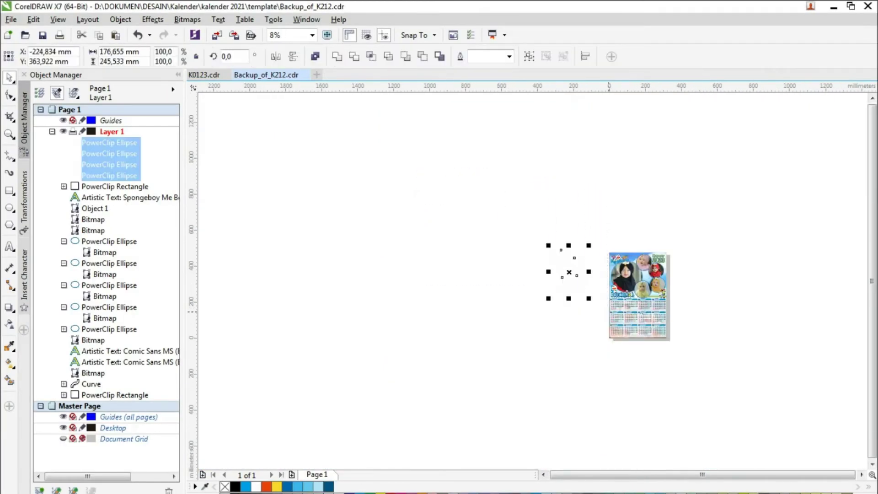
{"action": "key", "text": "Delete"}
Step: Check the whole calendar page and a close-up of the 2023 date grid in full-screen preview
{"action": "key", "text": "F4"}
{"action": "key", "text": "F9"}
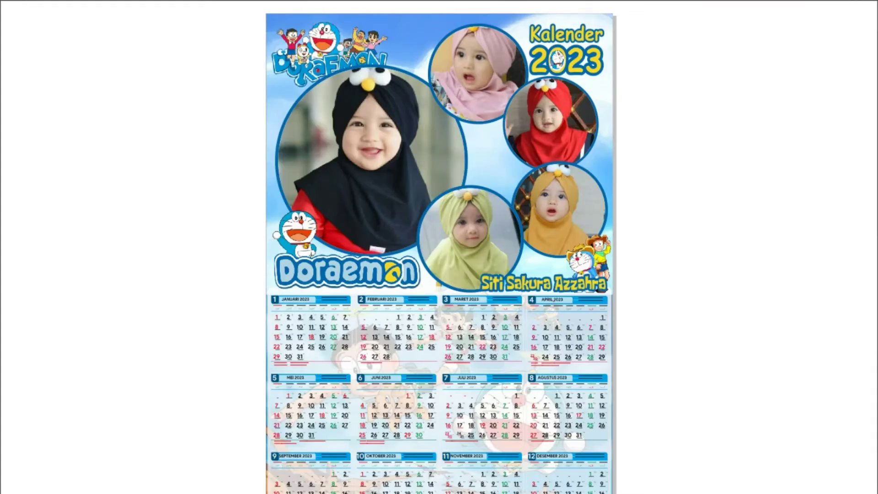
{"action": "key", "text": "Escape"}
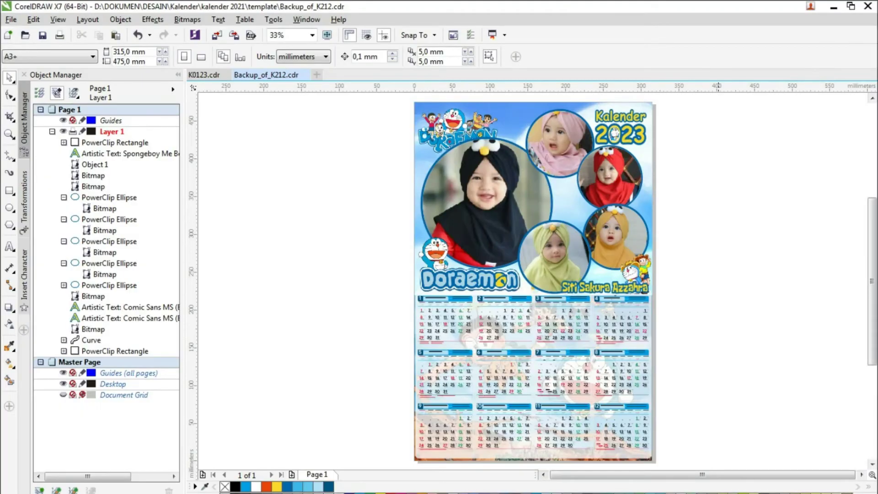
{"action": "key", "text": "z"}
{"action": "left_click_drag", "start_coordinate": [411, 282], "coordinate": [664, 460]}
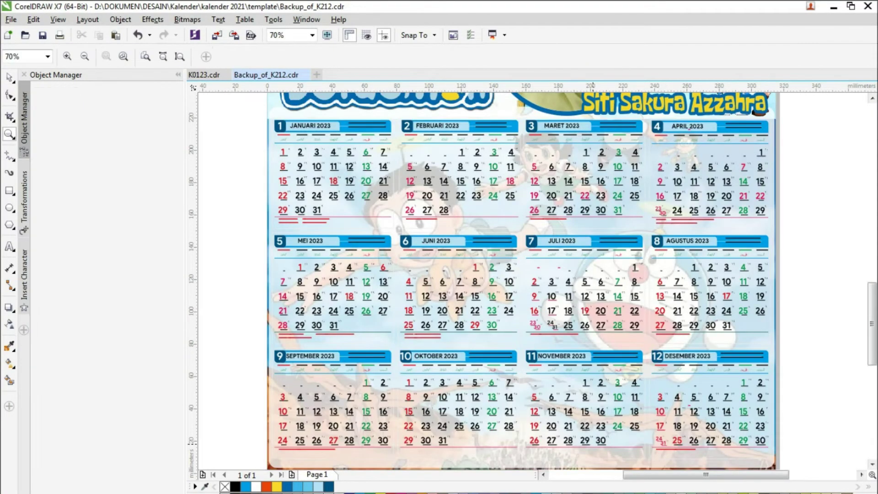
{"action": "key", "text": "F9"}
{"action": "key", "text": "Escape"}
{"action": "scroll", "coordinate": [417, 309], "scroll_direction": "down", "scroll_amount": 1}
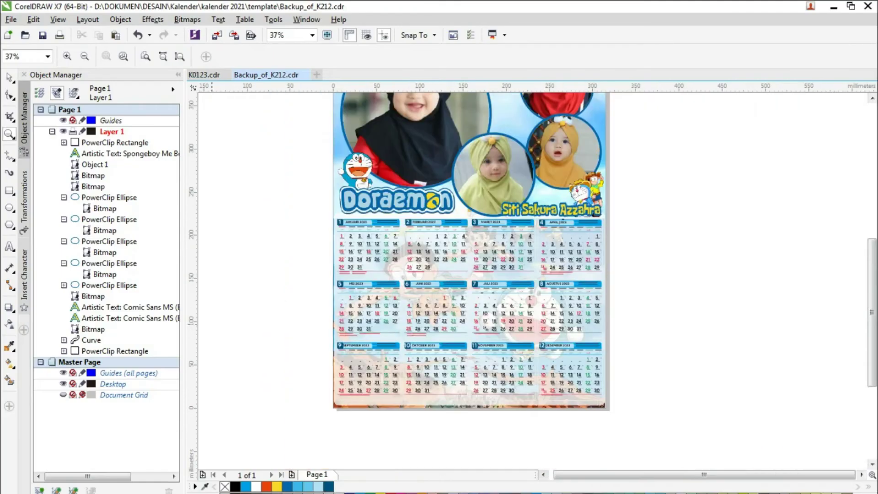
Step: Save the calendar file Backup_of_K212.cdr in the version 17.0 file format
{"action": "scroll", "coordinate": [525, 254], "scroll_direction": "down", "scroll_amount": 1}
{"action": "left_click", "coordinate": [9, 78]}
{"action": "key", "text": "ctrl+s"}
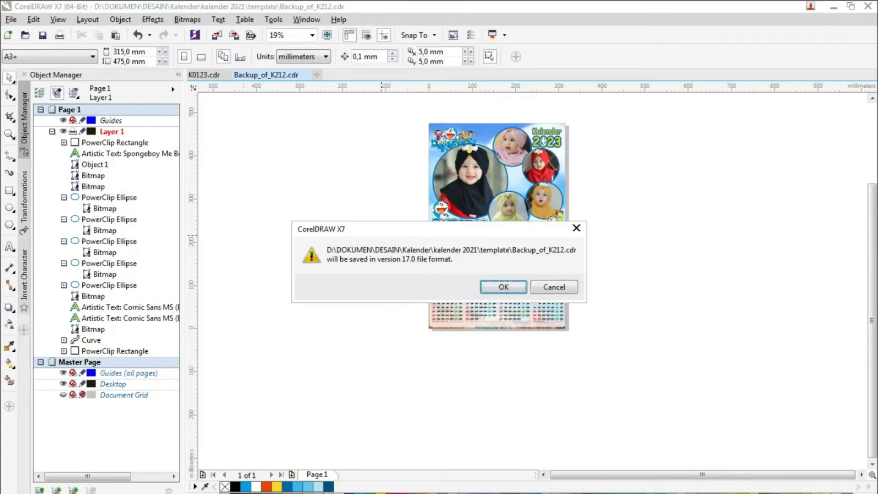
{"action": "key", "text": "Return"}
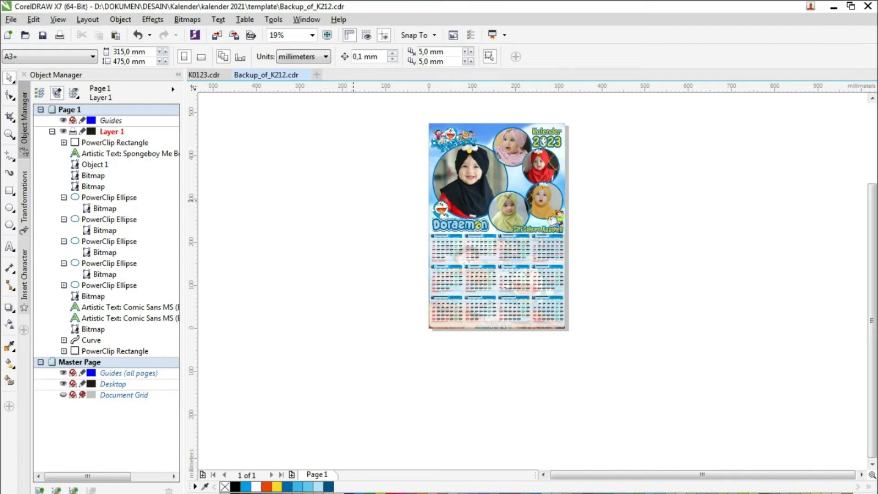
{"action": "key", "text": "ctrl+s"}
{"action": "key", "text": "Return"}
{"action": "left_click", "coordinate": [204, 75]}
{"action": "left_click", "coordinate": [266, 75]}
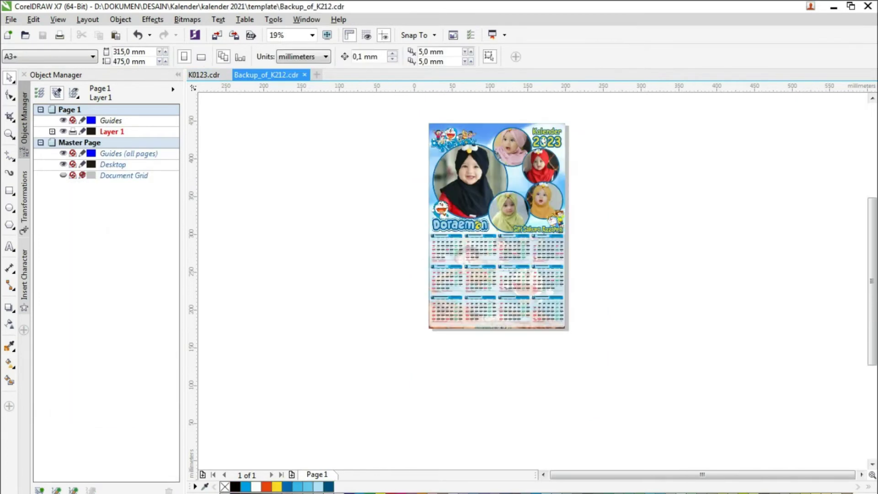
Step: Check the Minnie Mouse calendar in K0123.cdr and return to the Doraemon calendar in Backup_of_K212.cdr
{"action": "key", "text": "F4"}
{"action": "left_click", "coordinate": [204, 75]}
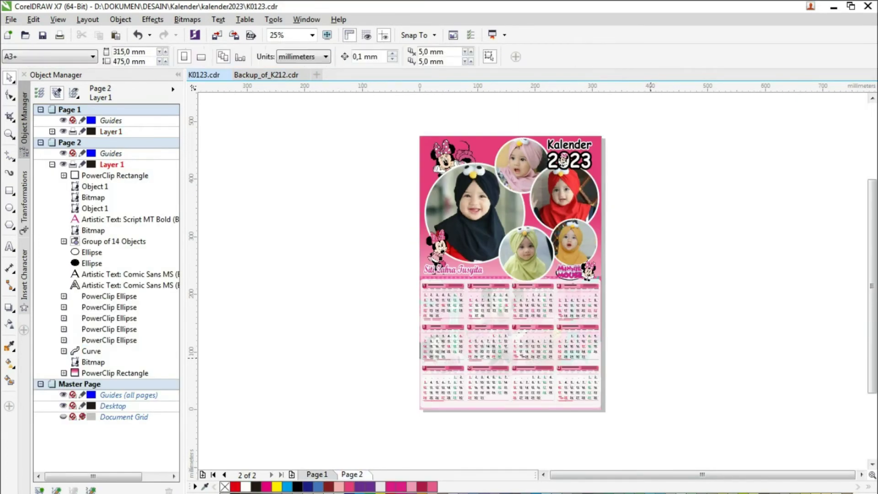
{"action": "left_click", "coordinate": [320, 474]}
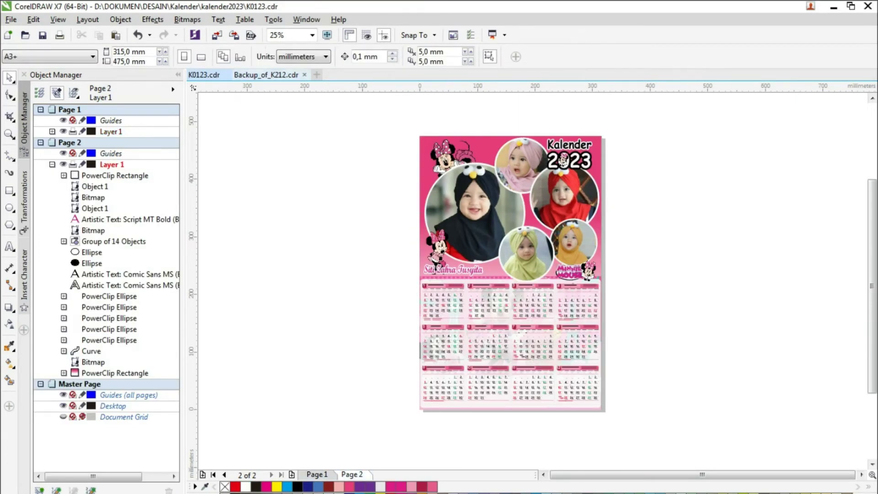
{"action": "left_click", "coordinate": [266, 75]}
Step: Save a copy of the Doraemon calendar as K0223 in the kalender2023 folder, in the version 17.0 CDR format
{"action": "key", "text": "ctrl+shift+s"}
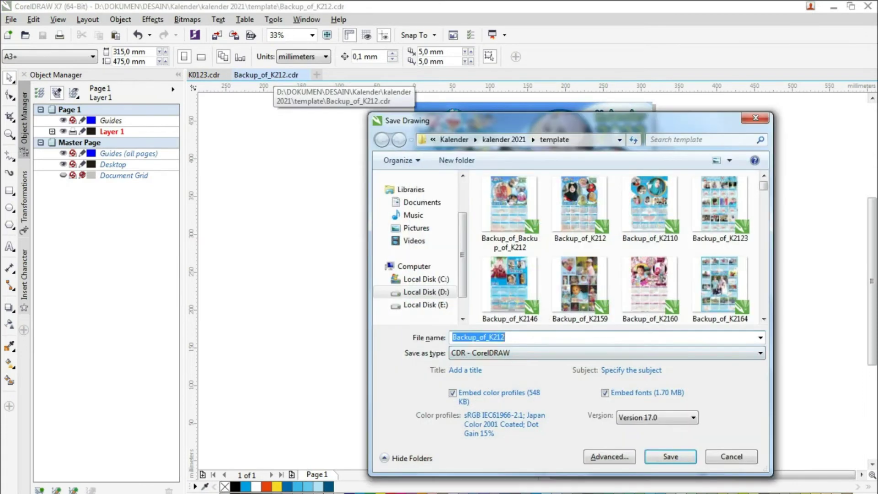
{"action": "type", "text": "K0223"}
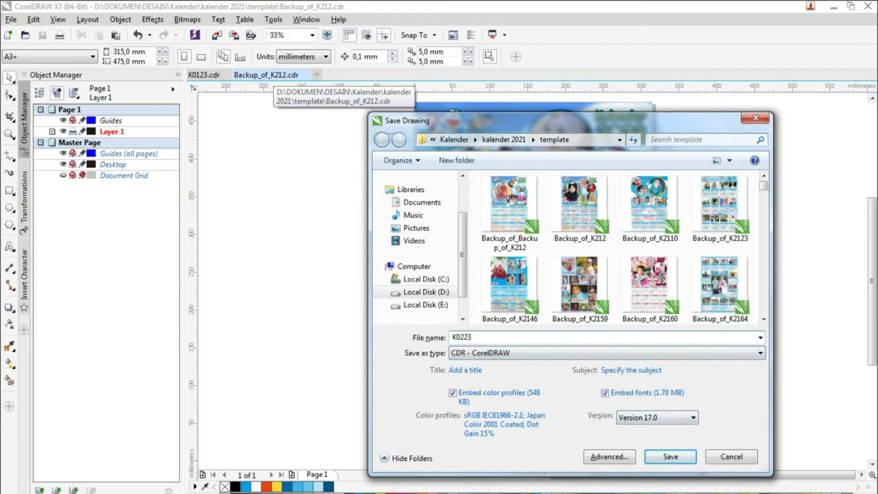
{"action": "left_click", "coordinate": [504, 140]}
{"action": "left_click", "coordinate": [493, 140]}
{"action": "double_click", "coordinate": [512, 285]}
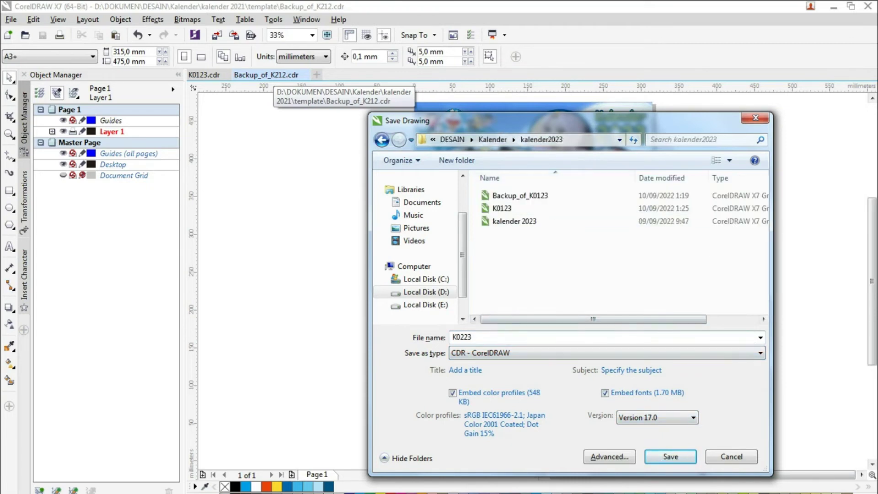
{"action": "key", "text": "Return"}
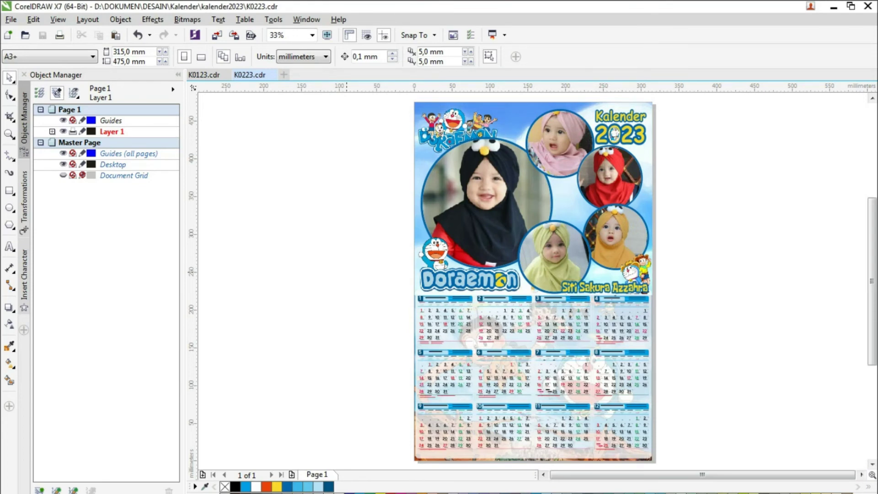
{"action": "scroll", "coordinate": [343, 191], "scroll_direction": "down", "scroll_amount": 1}
{"action": "left_click_drag", "start_coordinate": [327, 122], "coordinate": [502, 338]}
{"action": "left_click", "coordinate": [503, 337]}
{"action": "left_click", "coordinate": [11, 20]}
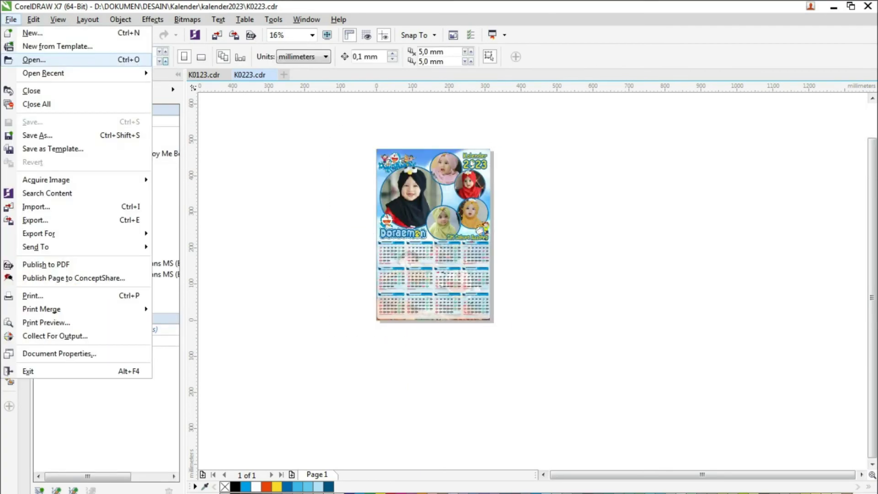
{"action": "mouse_move", "coordinate": [44, 74]}
{"action": "left_click", "coordinate": [215, 116]}
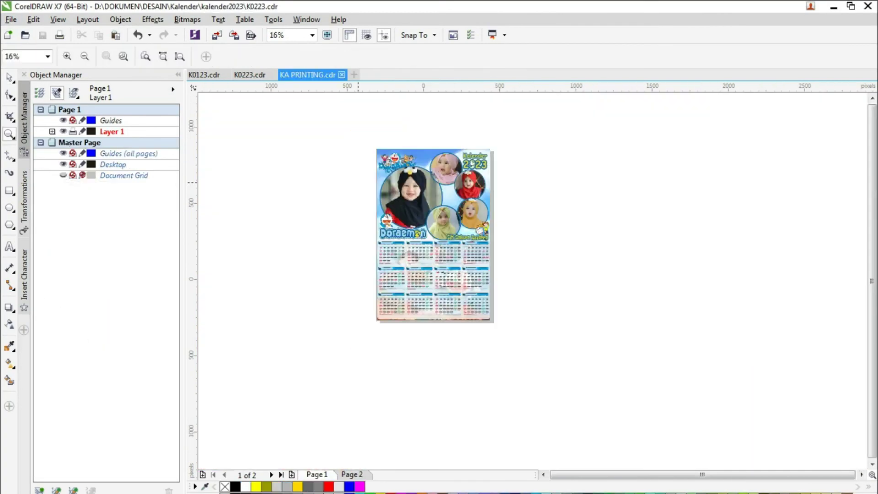
{"action": "left_click", "coordinate": [341, 74]}
{"action": "scroll", "coordinate": [337, 177], "scroll_direction": "down", "scroll_amount": 1}
Step: Open another recently used drawing alongside the K0223.cdr calendar
{"action": "left_click", "coordinate": [11, 20]}
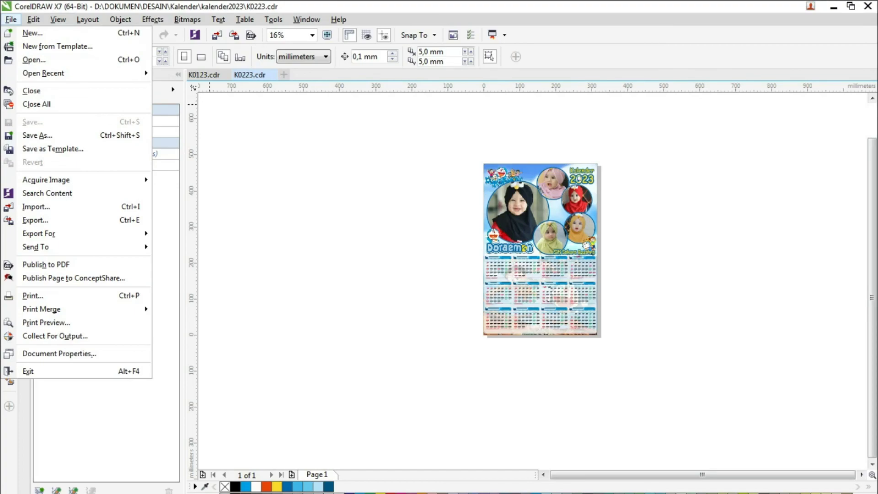